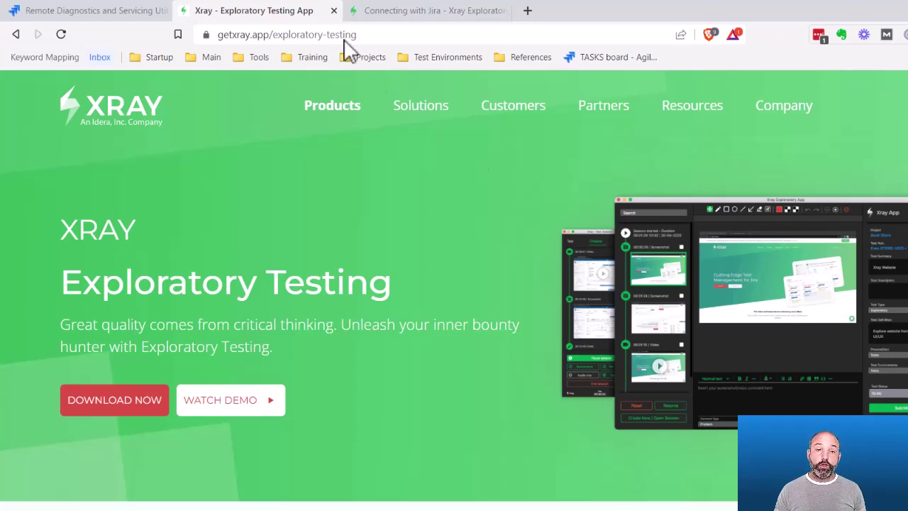
Step: Download the Xray Exploratory App from the getxray.app/exploratory-testing page
{"action": "left_click_drag", "start_coordinate": [356, 34], "coordinate": [203, 34]}
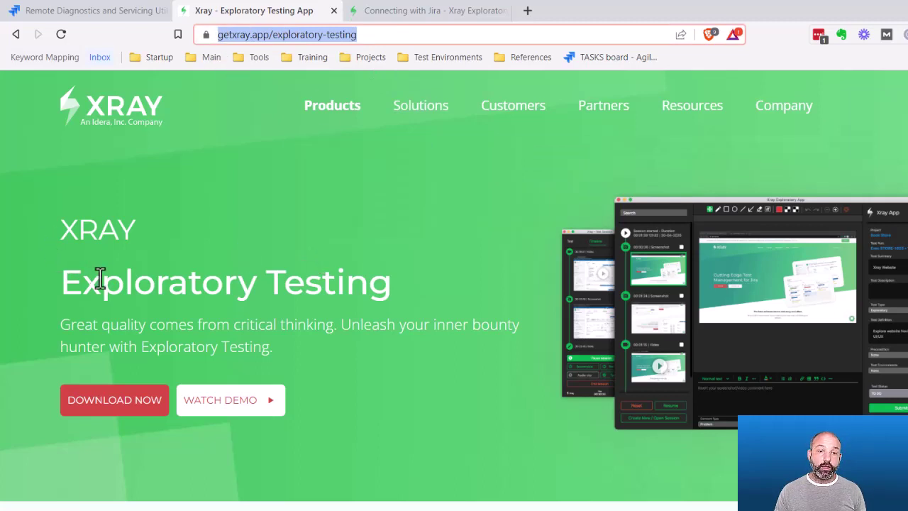
{"action": "left_click", "coordinate": [114, 403]}
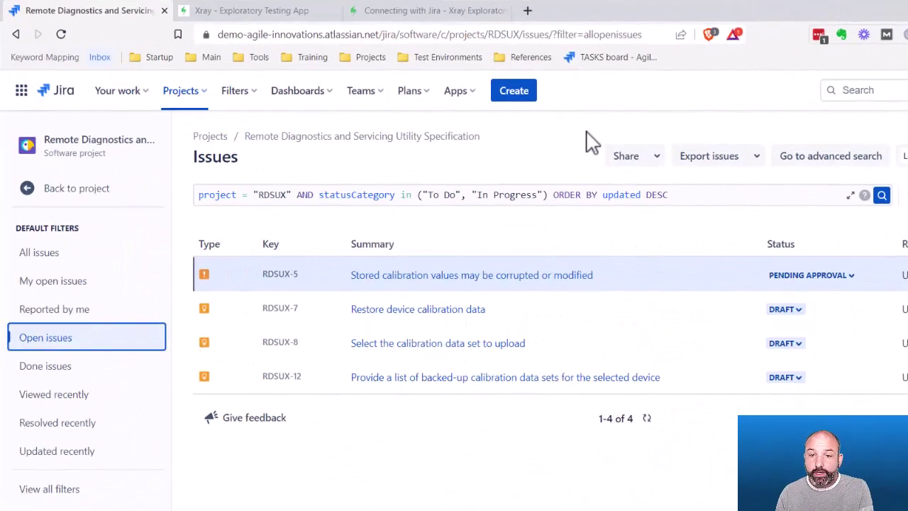
Step: Open Application links in Jira's product settings and look at the options for creating a direct application link
{"action": "left_click", "coordinate": [907, 94]}
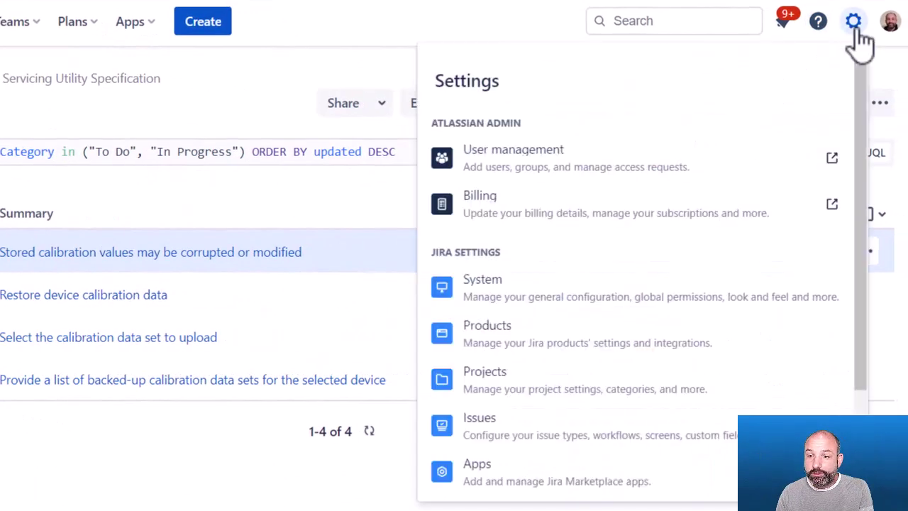
{"action": "left_click", "coordinate": [505, 355]}
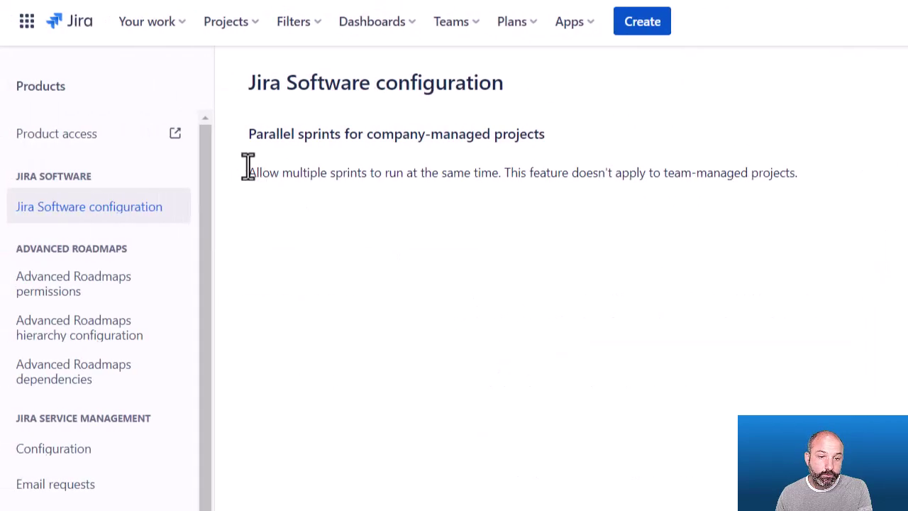
{"action": "scroll", "coordinate": [213, 213], "scroll_direction": "down", "scroll_amount": 3}
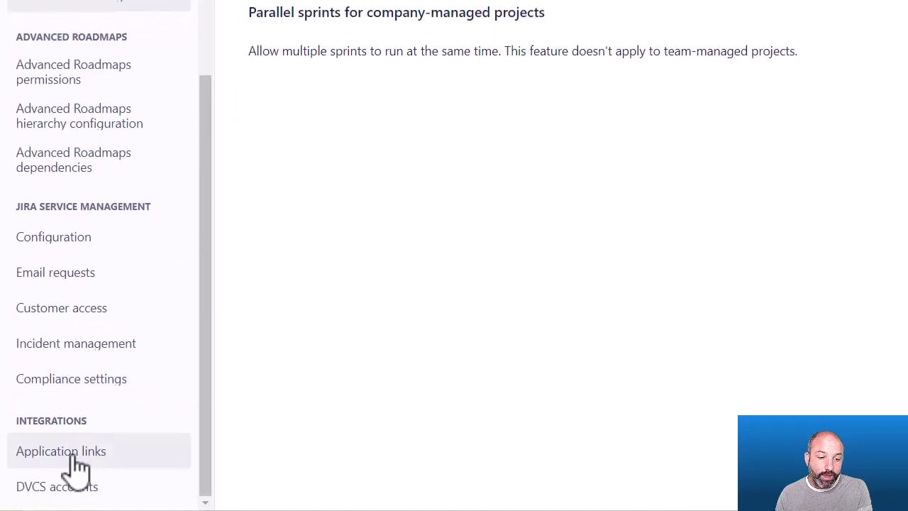
{"action": "left_click", "coordinate": [78, 457]}
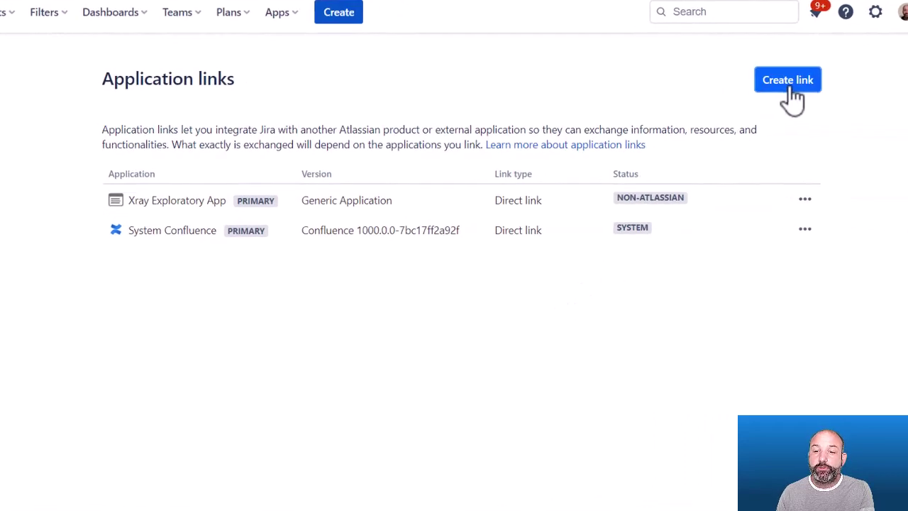
{"action": "left_click", "coordinate": [844, 79]}
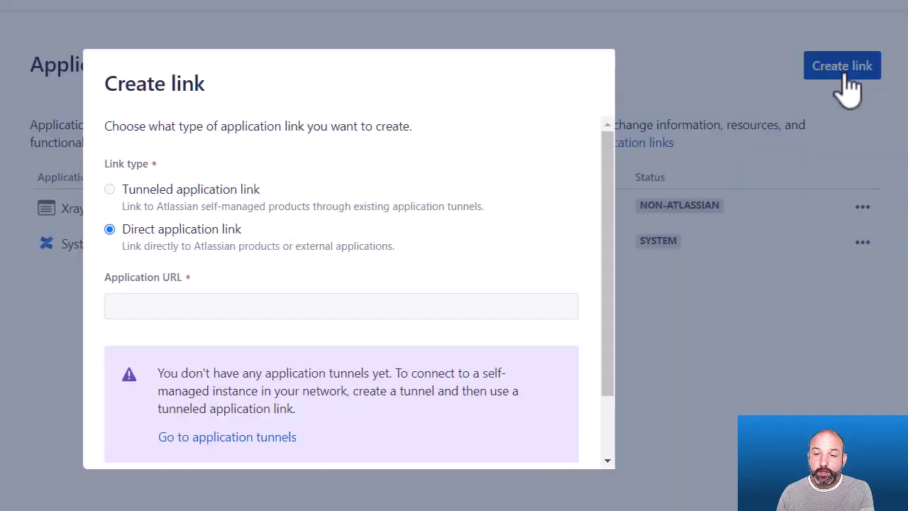
{"action": "left_click", "coordinate": [616, 237]}
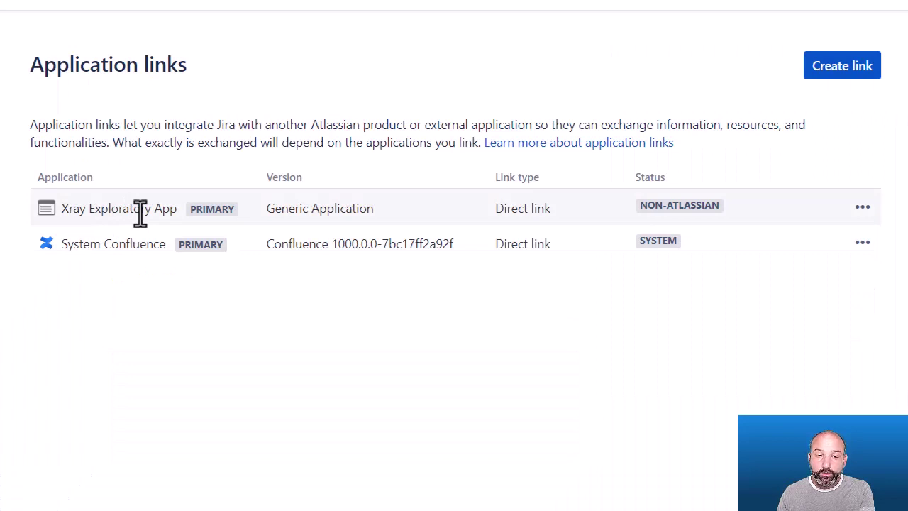
Step: Open the Xray Exploratory App link for editing and review its application details, outgoing authentication and incoming authentication
{"action": "left_click", "coordinate": [863, 206]}
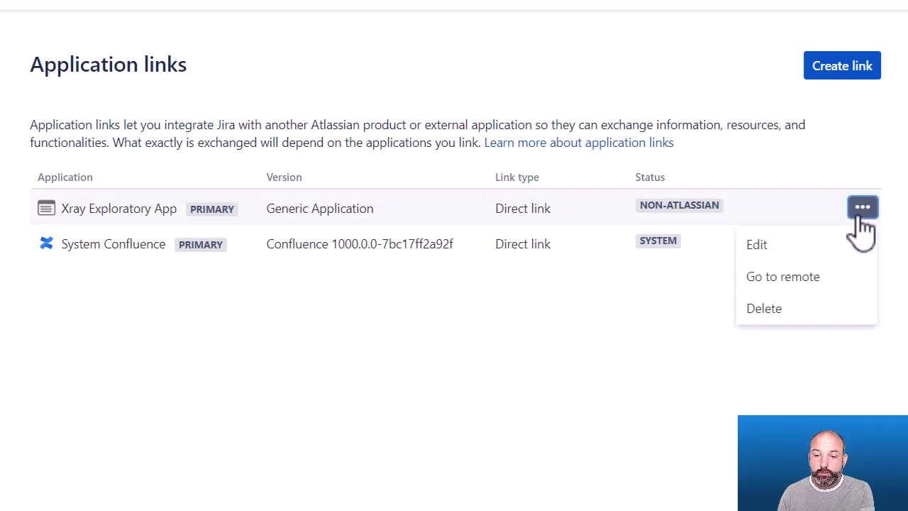
{"action": "left_click", "coordinate": [826, 245]}
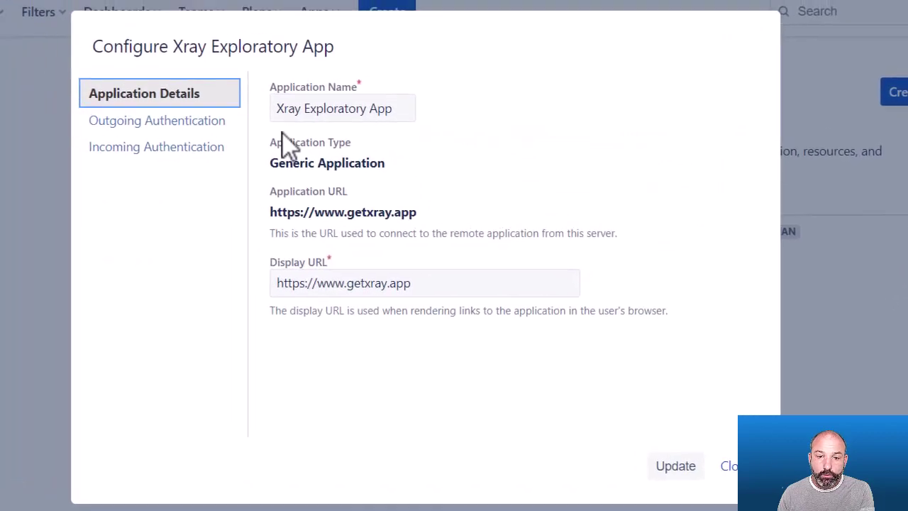
{"action": "left_click", "coordinate": [156, 122]}
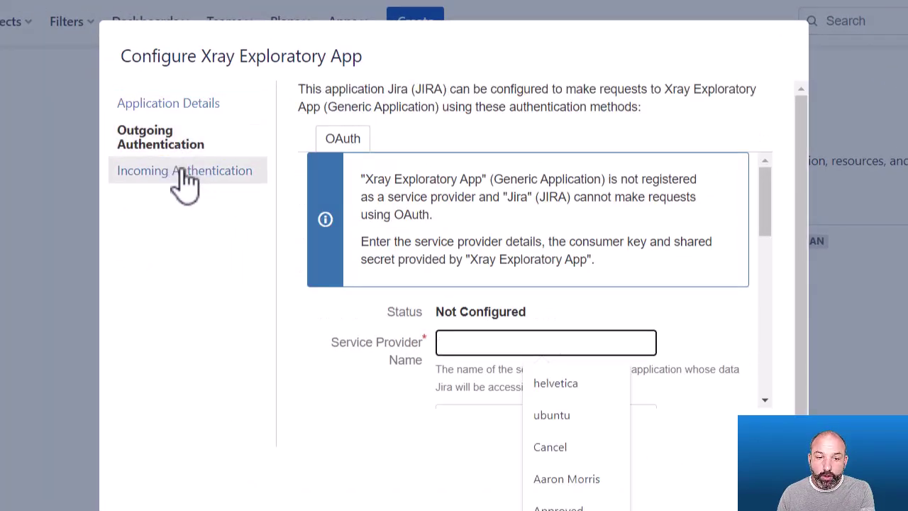
{"action": "left_click", "coordinate": [185, 181]}
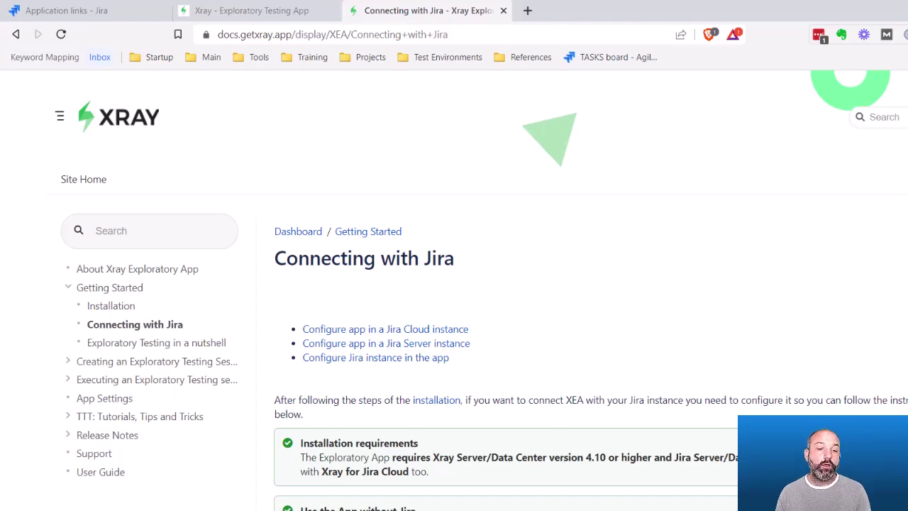
Step: Launch the Xray Exploratory App on the computer
{"action": "key", "text": "super"}
{"action": "type", "text": "xray"}
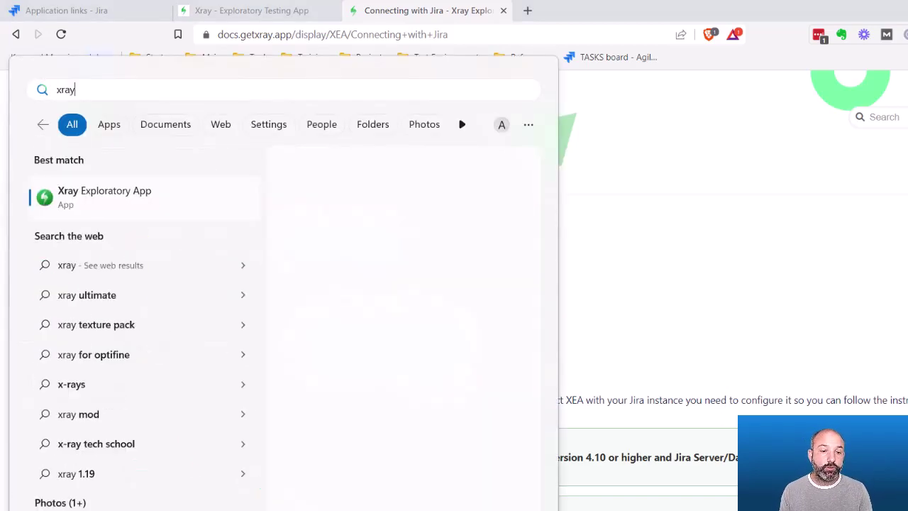
{"action": "key", "text": "Return"}
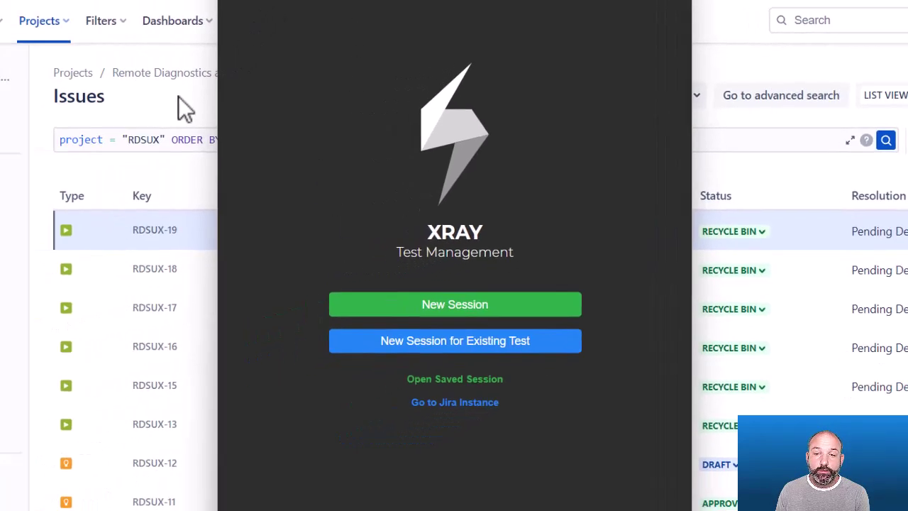
Step: Switch back to Jira and create a Test issue in the RDSUX project with the summary "Validate downloading and restoring of calibration data"
{"action": "left_click", "coordinate": [89, 117]}
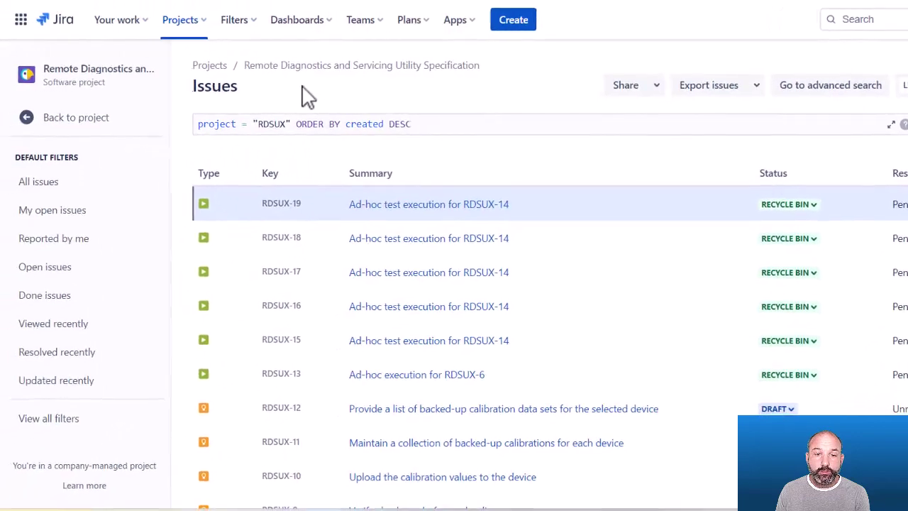
{"action": "left_click", "coordinate": [522, 21]}
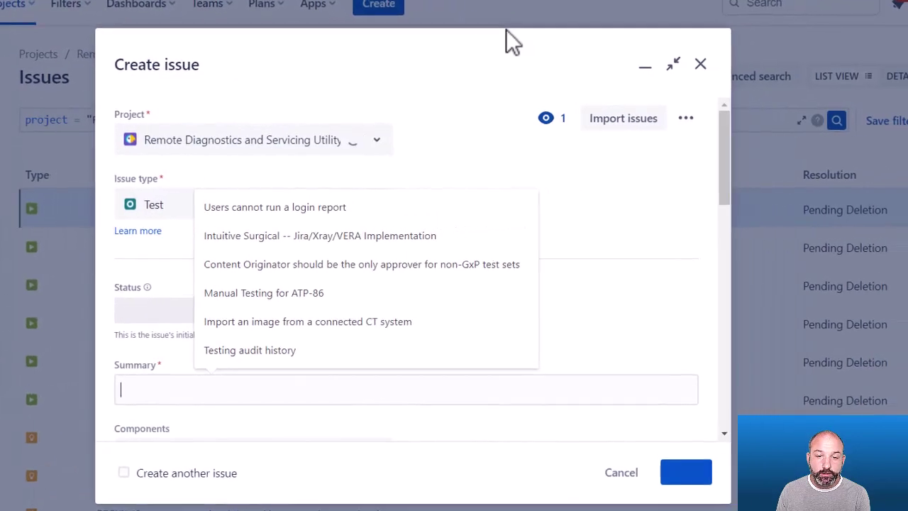
{"action": "left_click", "coordinate": [194, 396]}
{"action": "type", "text": "vali"}
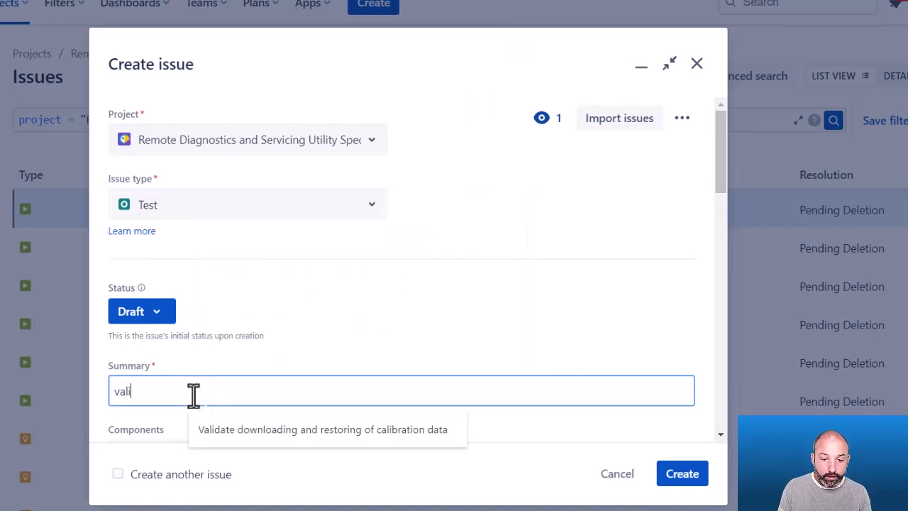
{"action": "key", "text": "Down"}
{"action": "key", "text": "Return"}
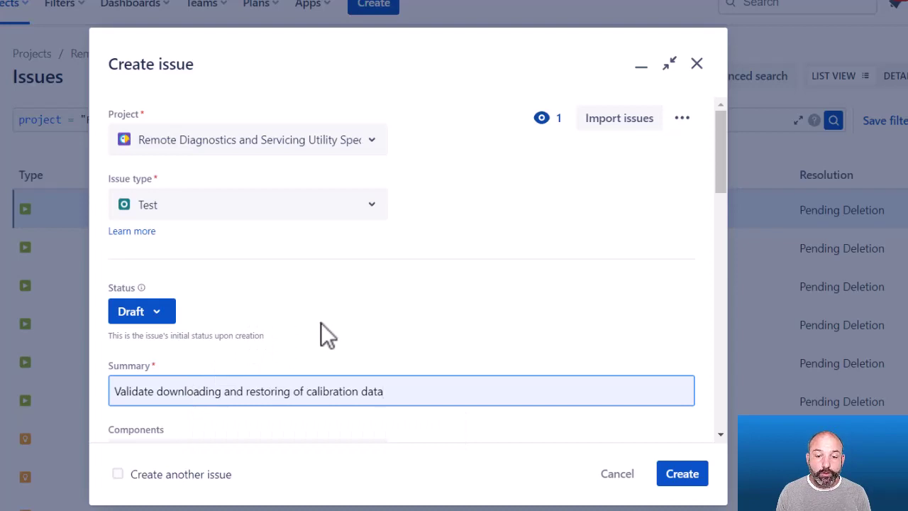
{"action": "scroll", "coordinate": [320, 323], "scroll_direction": "down", "scroll_amount": 2}
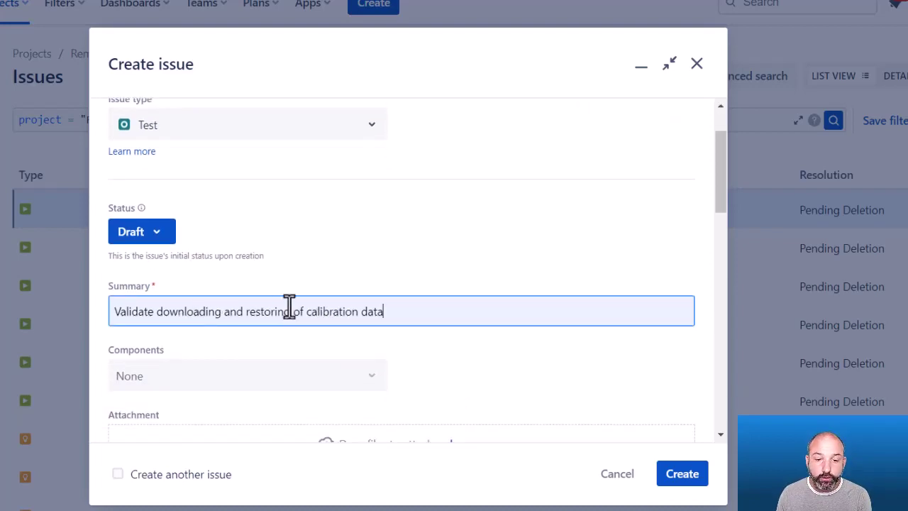
{"action": "scroll", "coordinate": [122, 288], "scroll_direction": "down", "scroll_amount": 1}
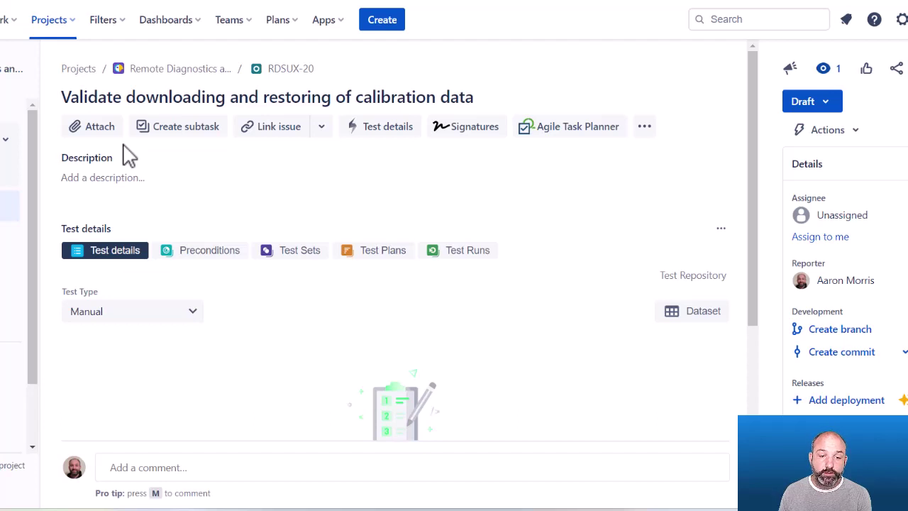
Step: Change the test type of the calibration data test to Generic
{"action": "left_click", "coordinate": [129, 315]}
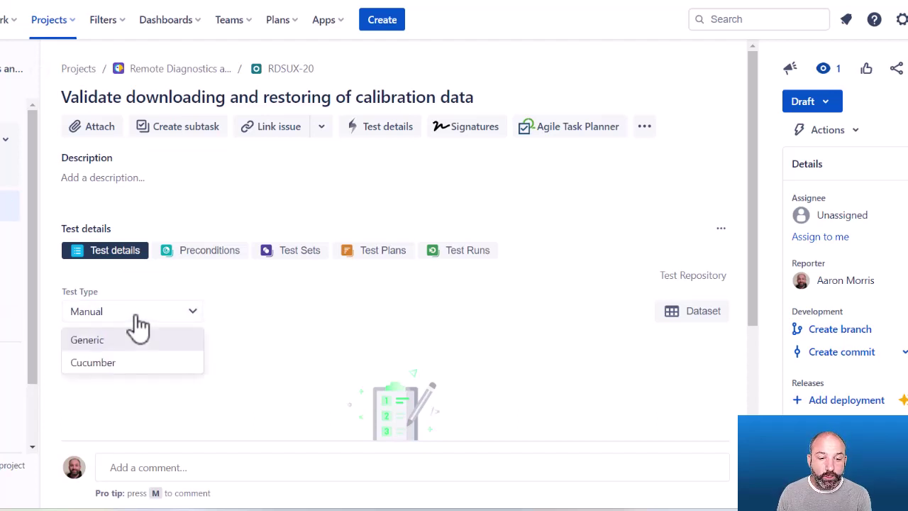
{"action": "left_click", "coordinate": [84, 343]}
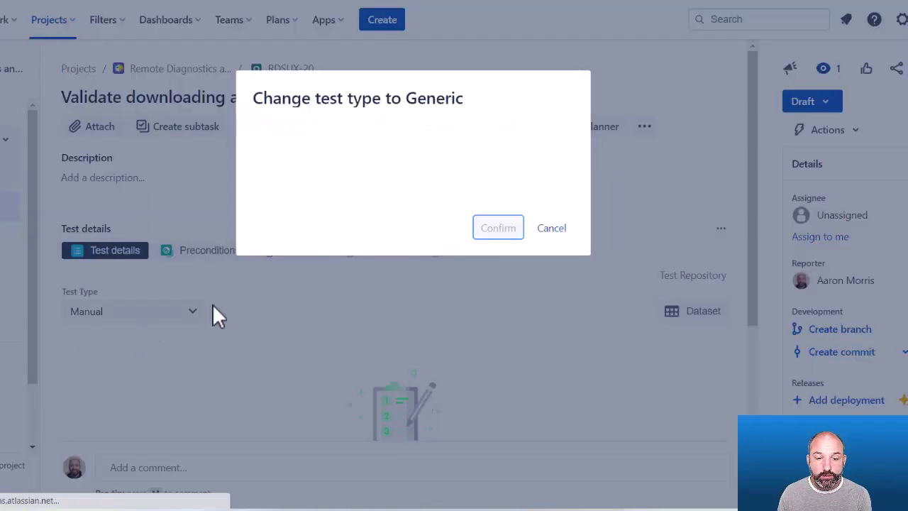
{"action": "left_click", "coordinate": [498, 230]}
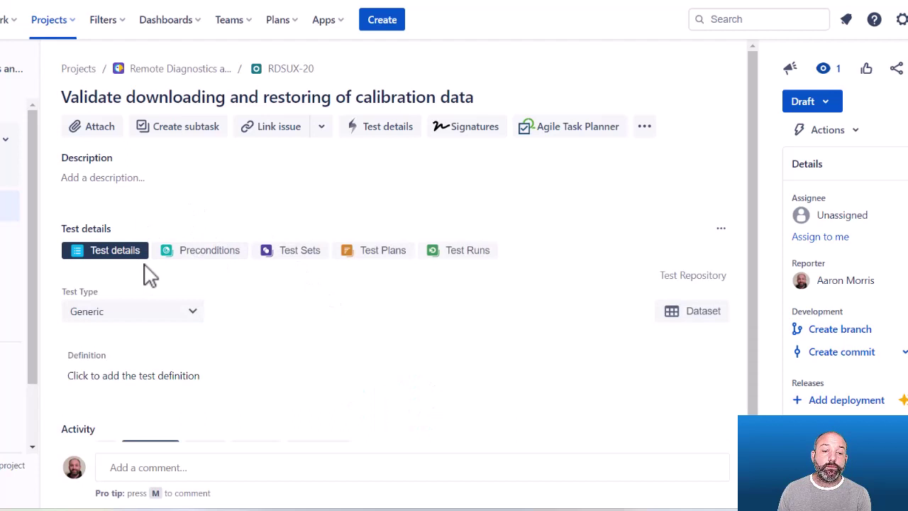
Step: Enter a test definition with the goal of downloading and restoring device calibration data, plus three criteria for download, service operation and restore
{"action": "scroll", "coordinate": [142, 274], "scroll_direction": "down", "scroll_amount": 1}
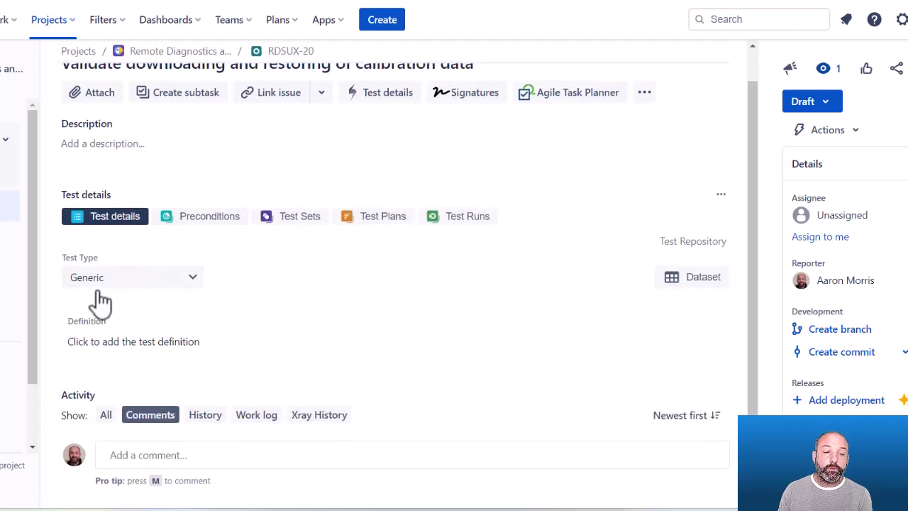
{"action": "left_click", "coordinate": [122, 344]}
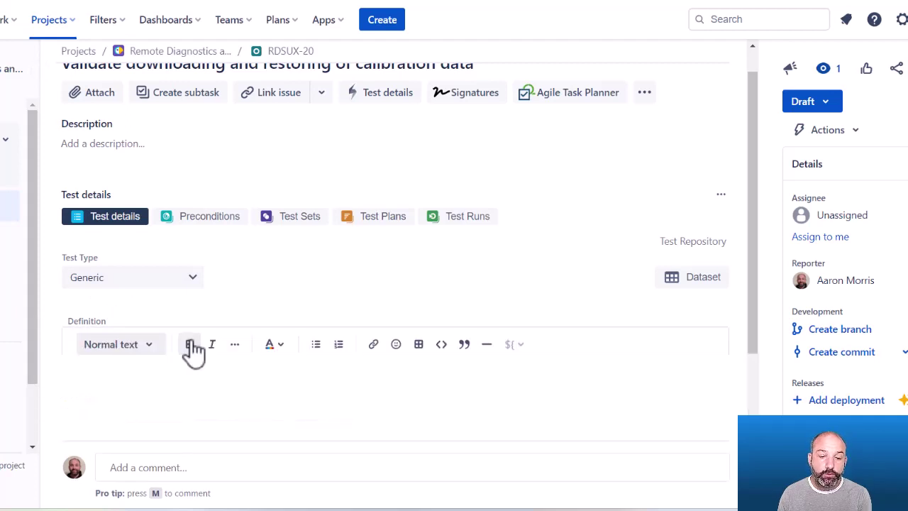
{"action": "scroll", "coordinate": [248, 266], "scroll_direction": "down", "scroll_amount": 2}
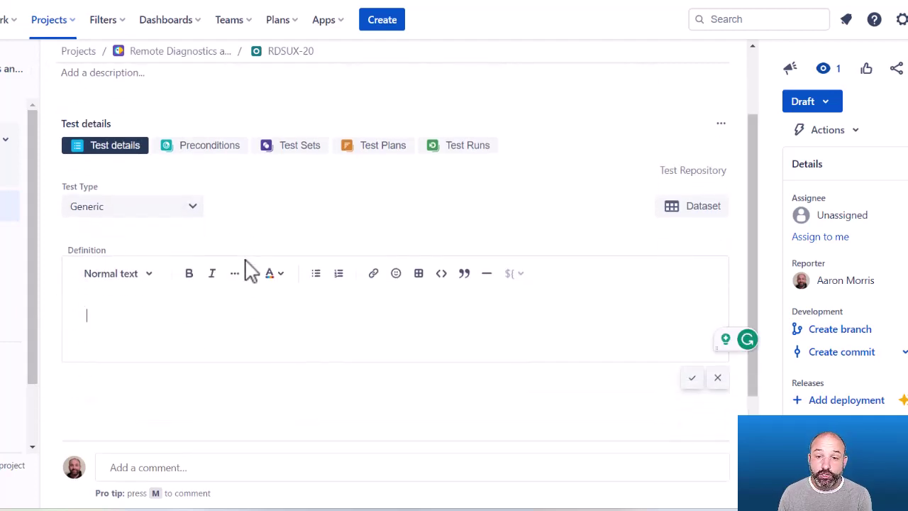
{"action": "type", "text": "Goal: Verify that a trained user can download and later restore the device calibration data using the Remote Diagnostics and Servicing Utility. Criteria: * The user is able to download the device calibration data. * The user is able to complete a simple a service operation * The user is able to select to restore the saved calibration data to the device."}
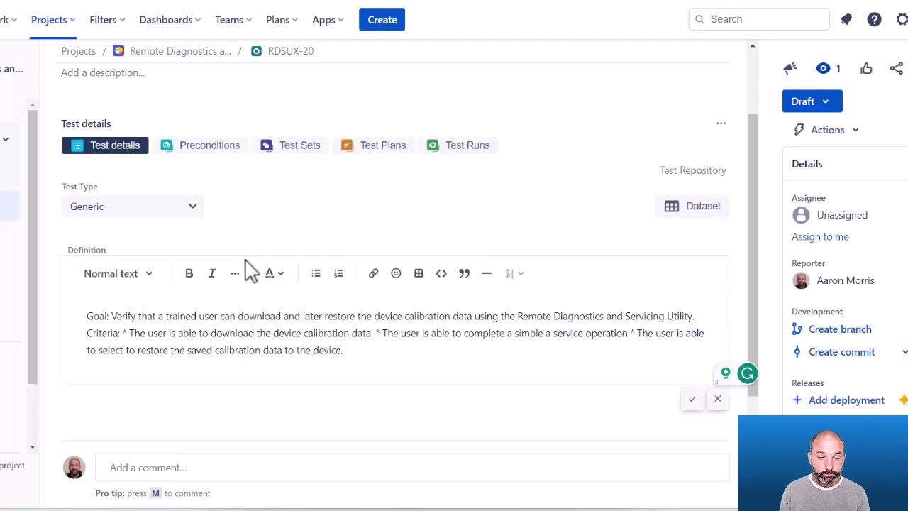
Step: Put the "Criteria:" heading in the test definition on its own line, separate from the goal and the criteria text
{"action": "key", "text": "ctrl+Right"}
{"action": "key", "text": "ctrl+Right"}
{"action": "key", "text": "ctrl+Right"}
{"action": "key", "text": "ctrl+Right"}
{"action": "key", "text": "ctrl+Right"}
{"action": "key", "text": "ctrl+Right"}
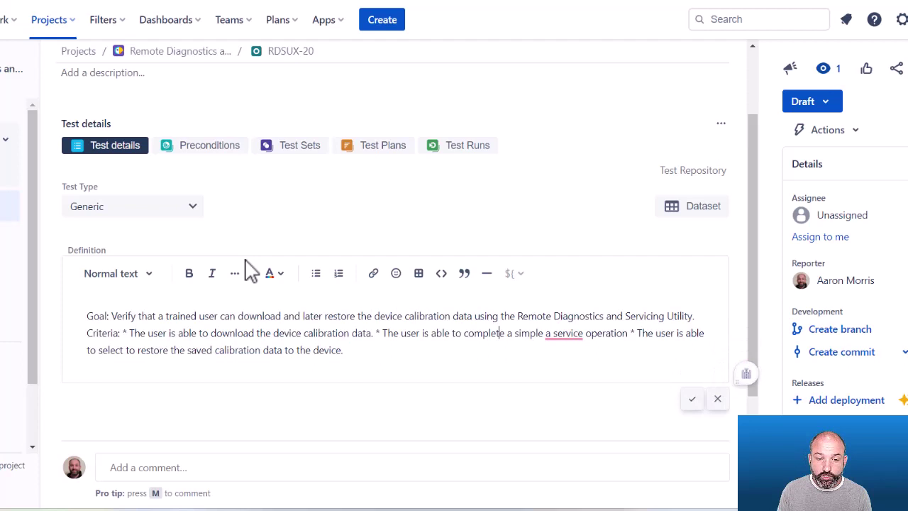
{"action": "key", "text": "Return"}
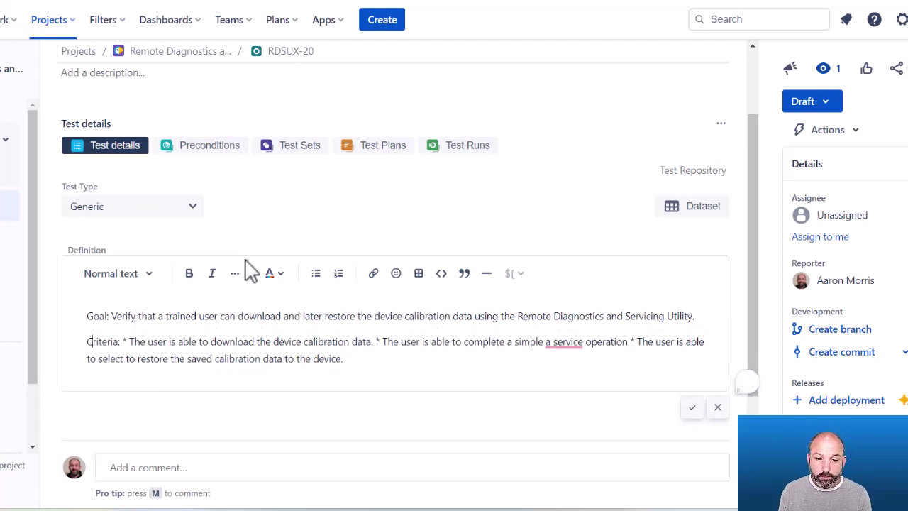
{"action": "key", "text": "ctrl+Right"}
{"action": "key", "text": "Return"}
{"action": "key", "text": "Right"}
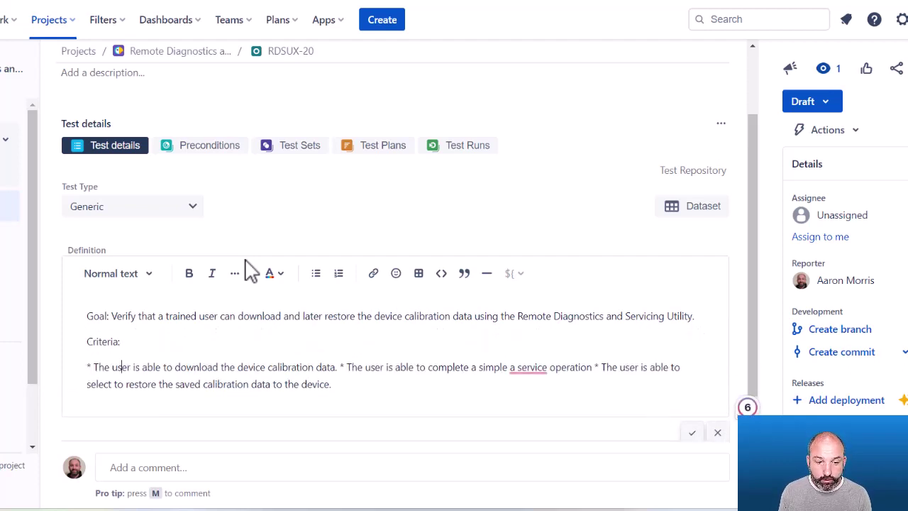
Step: Break the criteria text so that each of the three "The user is able to" items starts on its own line
{"action": "key", "text": "Right"}
{"action": "key", "text": "Right"}
{"action": "key", "text": "Right"}
{"action": "key", "text": "Right"}
{"action": "key", "text": "Right"}
{"action": "key", "text": "Right"}
{"action": "key", "text": "Right"}
{"action": "key", "text": "Right"}
{"action": "key", "text": "Right"}
{"action": "key", "text": "Right"}
{"action": "key", "text": "Right"}
{"action": "key", "text": "Right"}
{"action": "key", "text": "Right"}
{"action": "key", "text": "Right"}
{"action": "key", "text": "Right"}
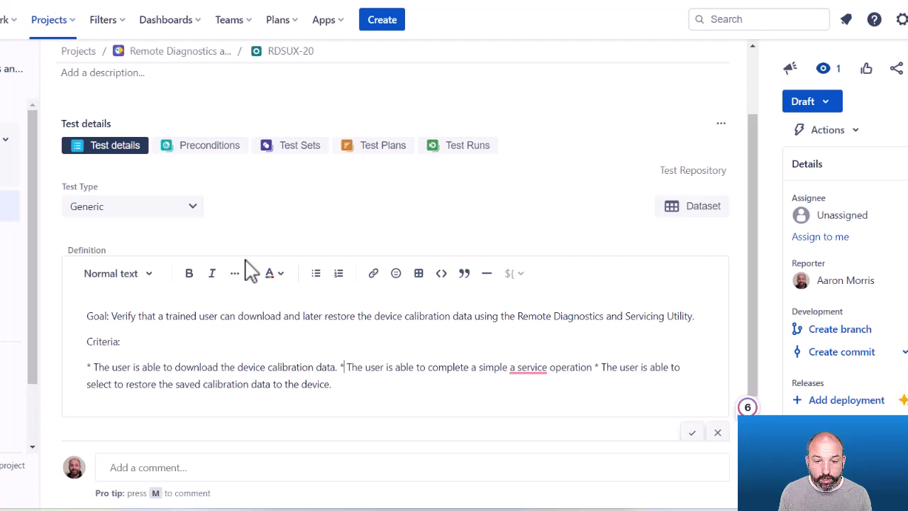
{"action": "key", "text": "Return"}
{"action": "key", "text": "Right"}
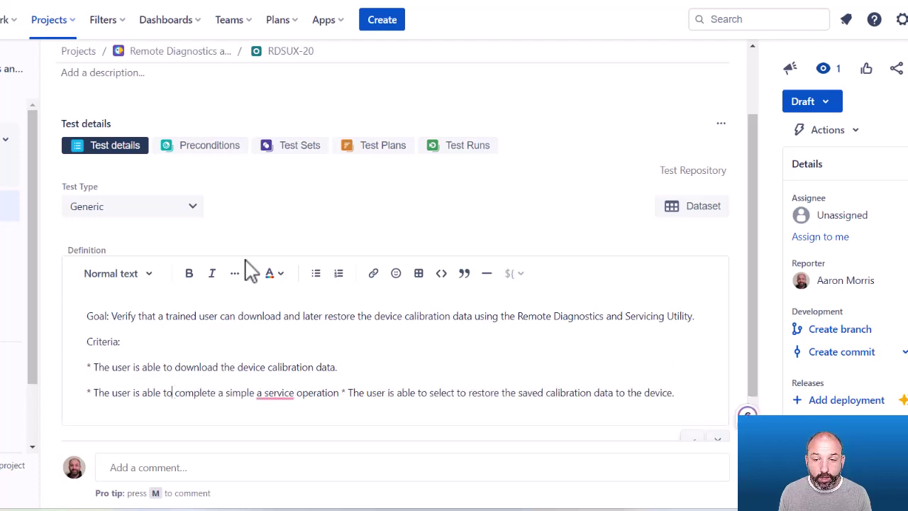
{"action": "key", "text": "Left"}
{"action": "key", "text": "Left"}
{"action": "key", "text": "Left"}
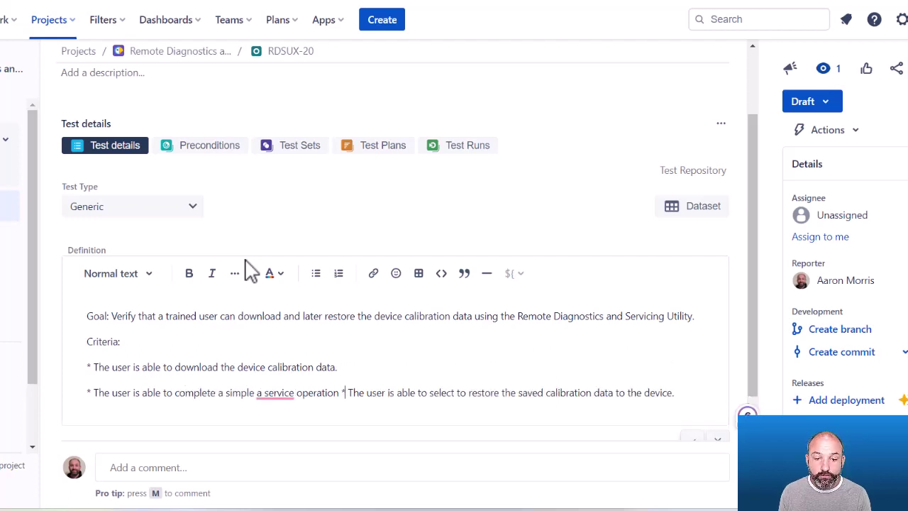
{"action": "key", "text": "Return"}
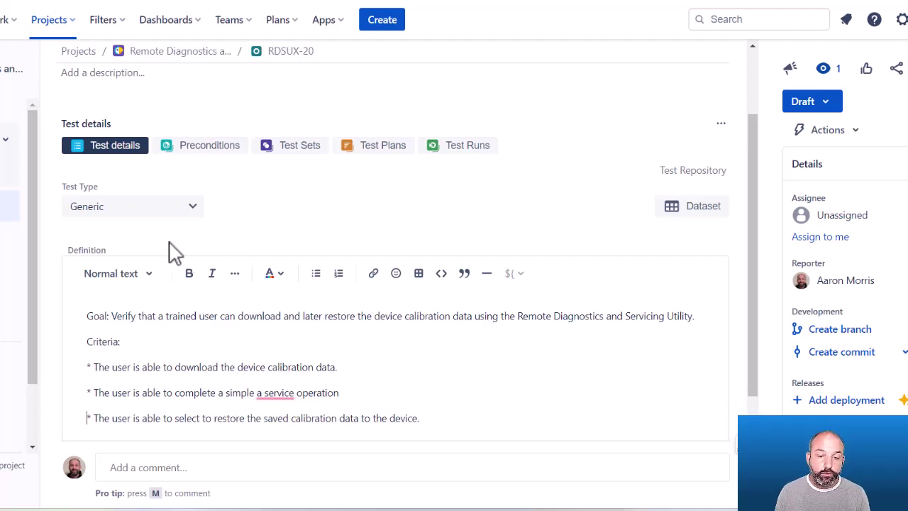
Step: Bold the "Goal" and "Criteria" labels in the test definition and format the three criteria as a bulleted list
{"action": "double_click", "coordinate": [93, 317]}
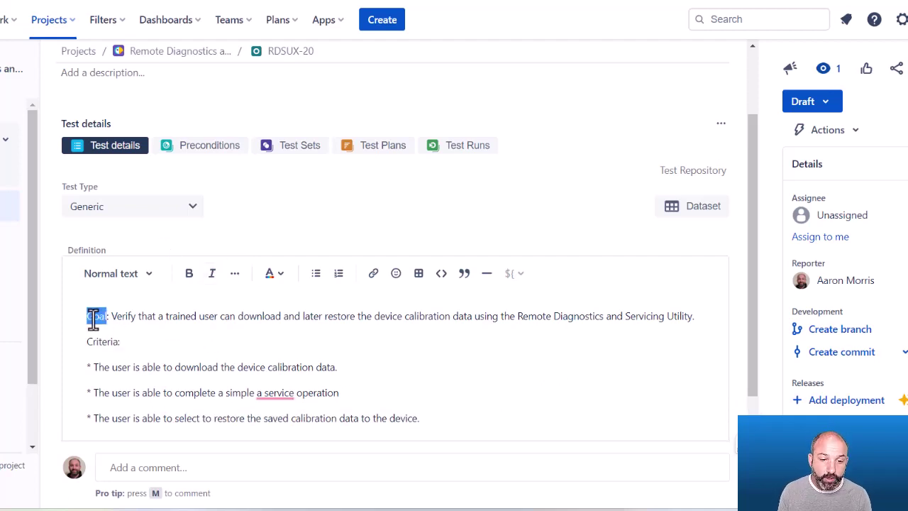
{"action": "key", "text": "ctrl+b"}
{"action": "left_click", "coordinate": [192, 308]}
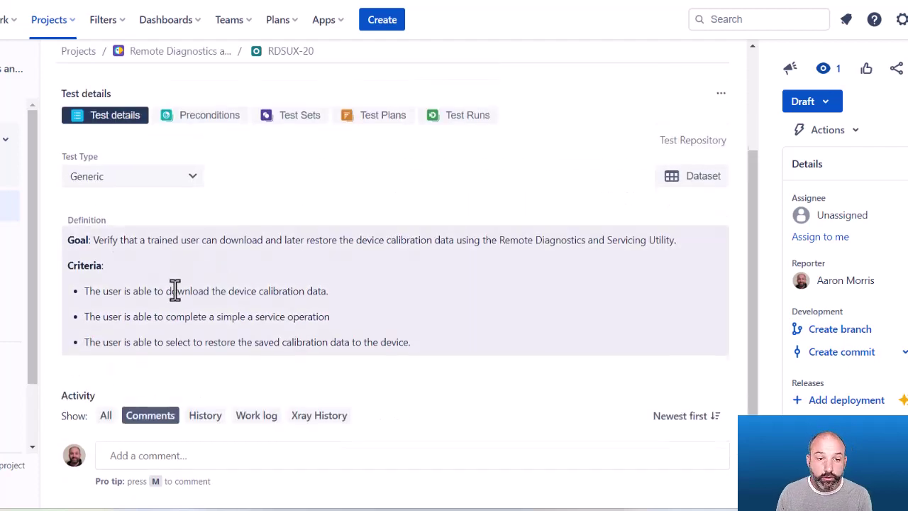
{"action": "scroll", "coordinate": [175, 290], "scroll_direction": "up", "scroll_amount": 1}
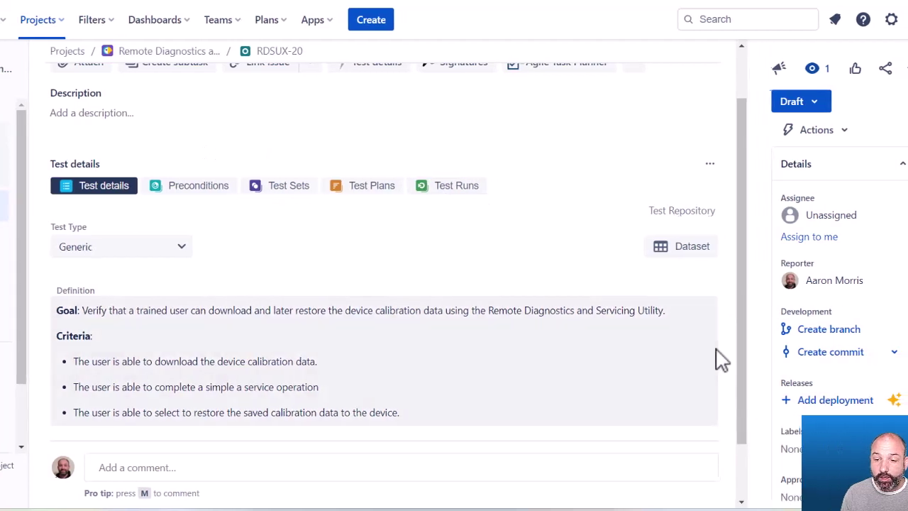
Step: Add the test's reporter and one more colleague as approvers of the calibration data test
{"action": "scroll", "coordinate": [772, 425], "scroll_direction": "down", "scroll_amount": 1}
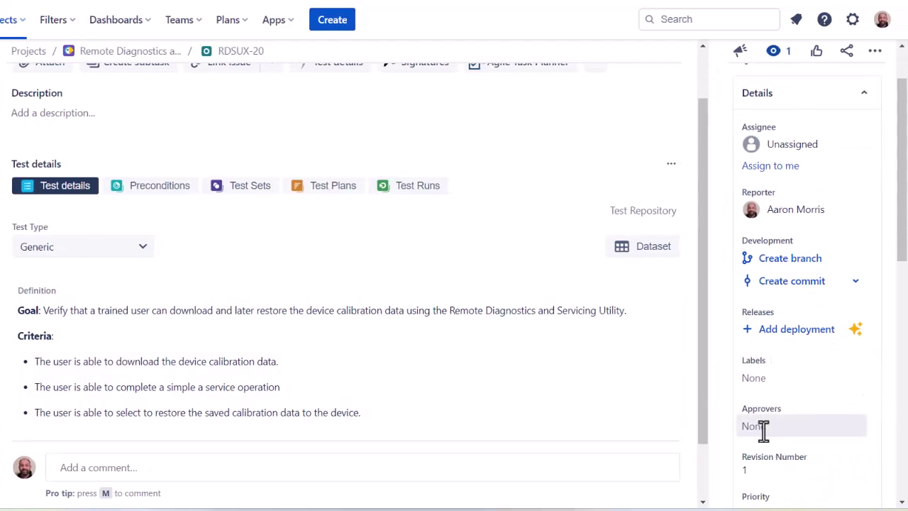
{"action": "left_click", "coordinate": [763, 427]}
{"action": "type", "text": "aa"}
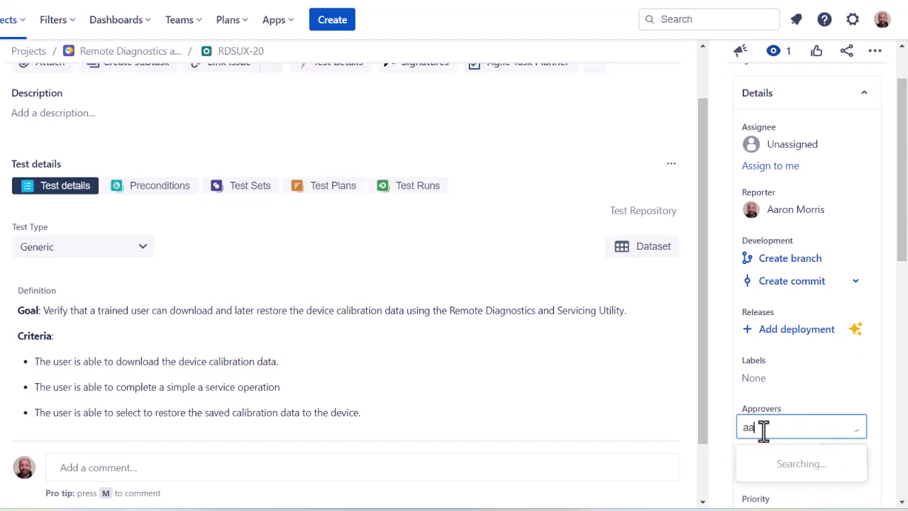
{"action": "left_click", "coordinate": [817, 471]}
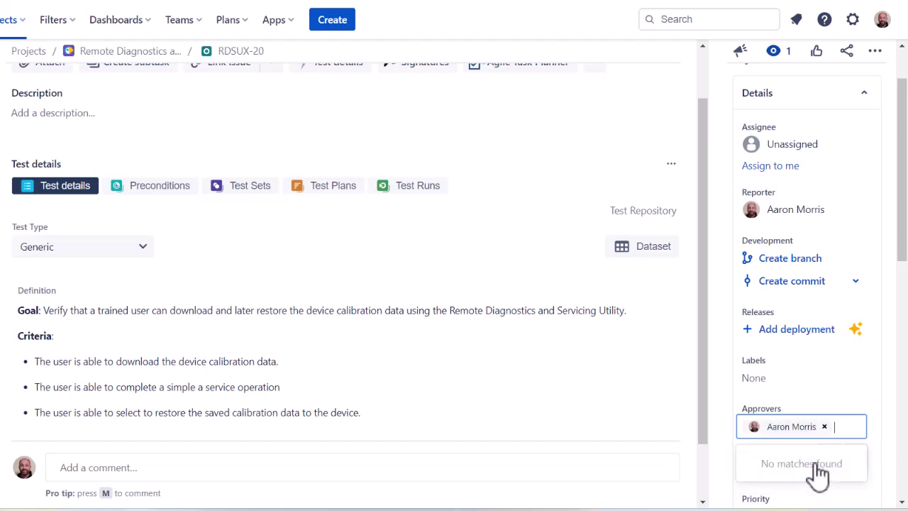
{"action": "type", "text": "cs"}
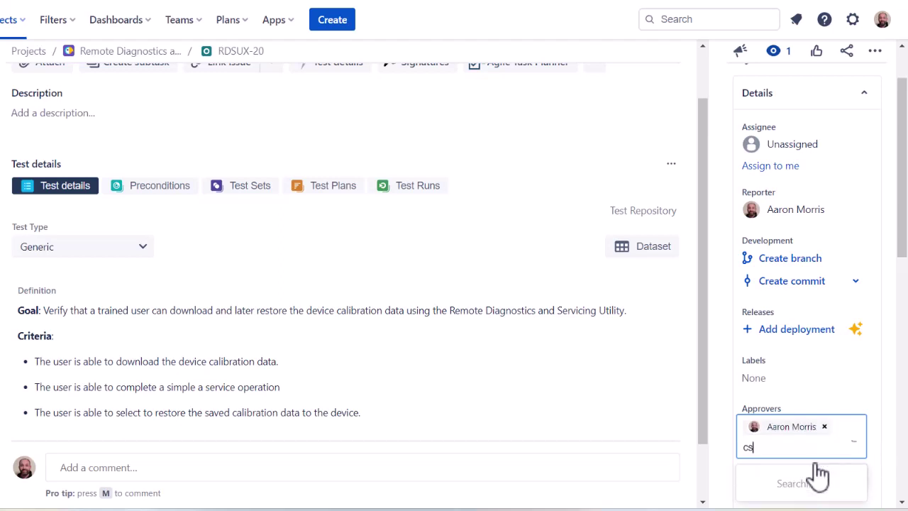
{"action": "key", "text": "BackSpace"}
{"action": "key", "text": "BackSpace"}
{"action": "type", "text": "sar"}
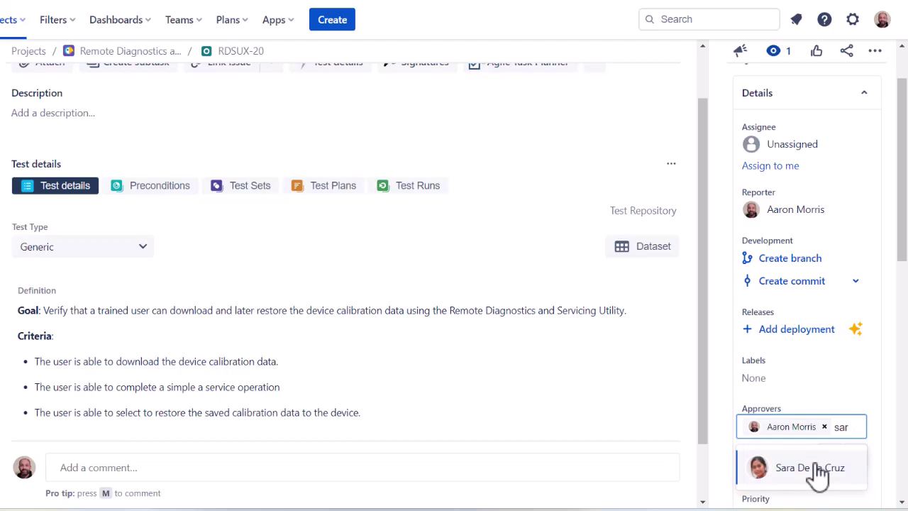
{"action": "left_click", "coordinate": [815, 470]}
{"action": "left_click", "coordinate": [877, 385]}
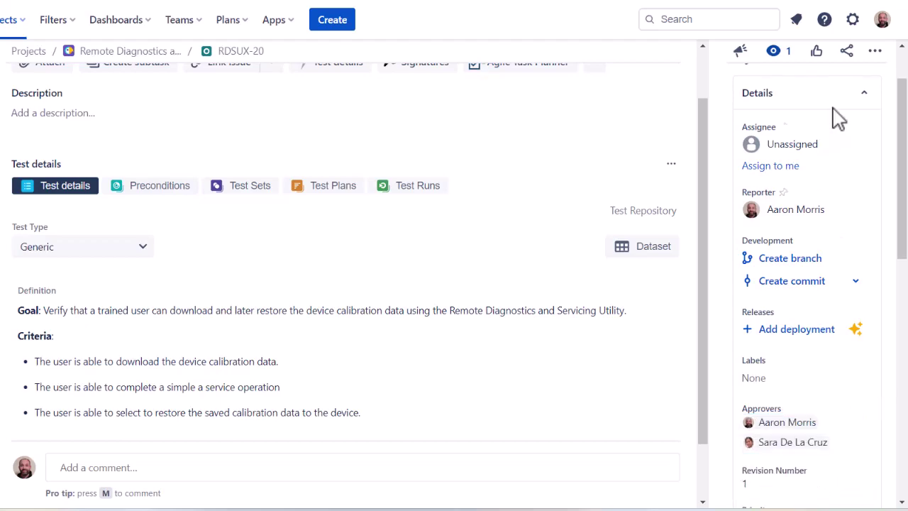
Step: Move the calibration data test from Draft to the Approved status
{"action": "scroll", "coordinate": [848, 80], "scroll_direction": "up", "scroll_amount": 2}
{"action": "left_click", "coordinate": [781, 100]}
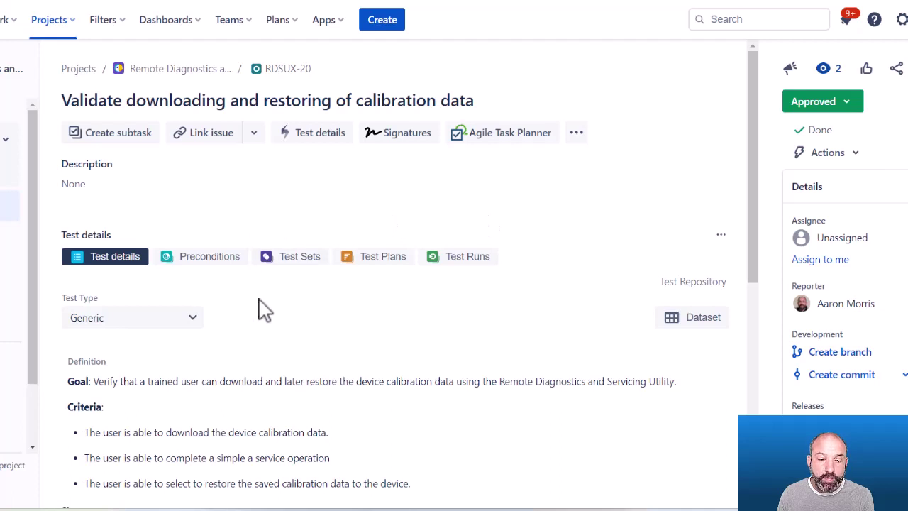
{"action": "scroll", "coordinate": [264, 310], "scroll_direction": "down", "scroll_amount": 1}
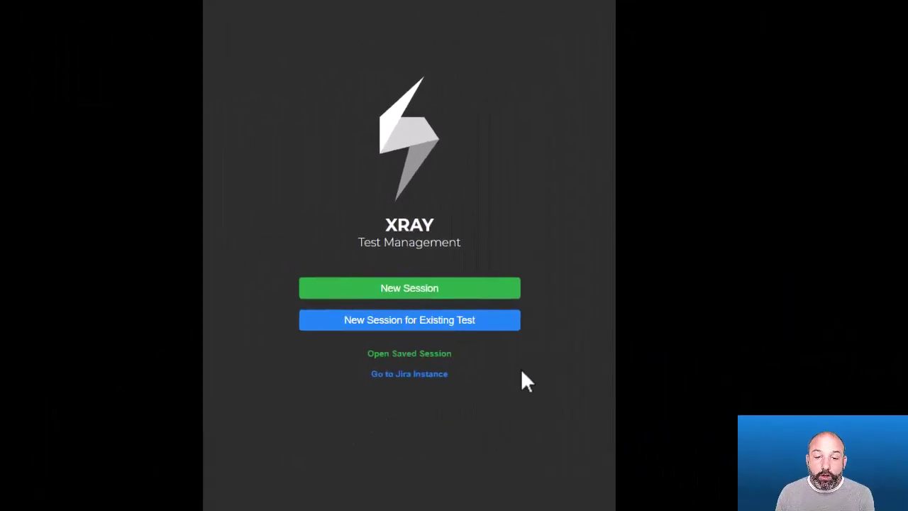
Step: In the Xray Exploratory App, create a session for existing test RDSUX-20 from the RDSUX - Remote Diagnostics and Servicing Utility Specification project
{"action": "left_click", "coordinate": [456, 320]}
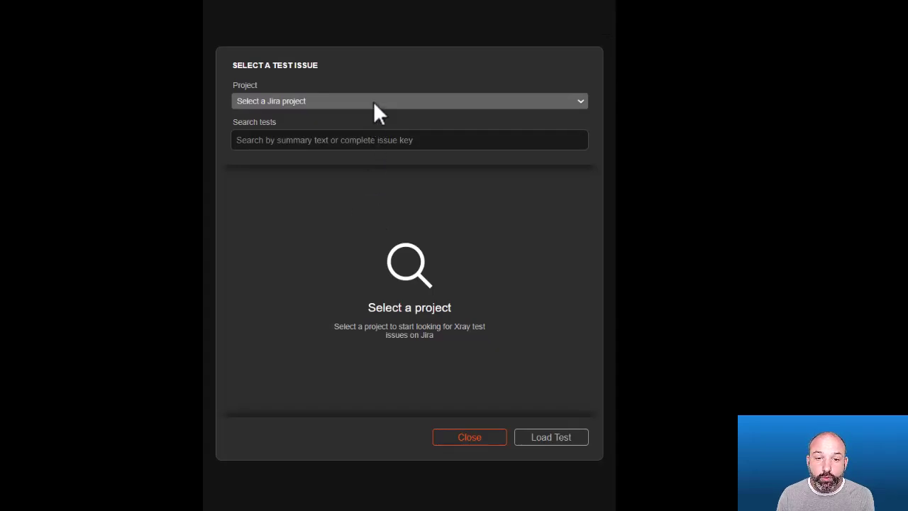
{"action": "left_click", "coordinate": [378, 112]}
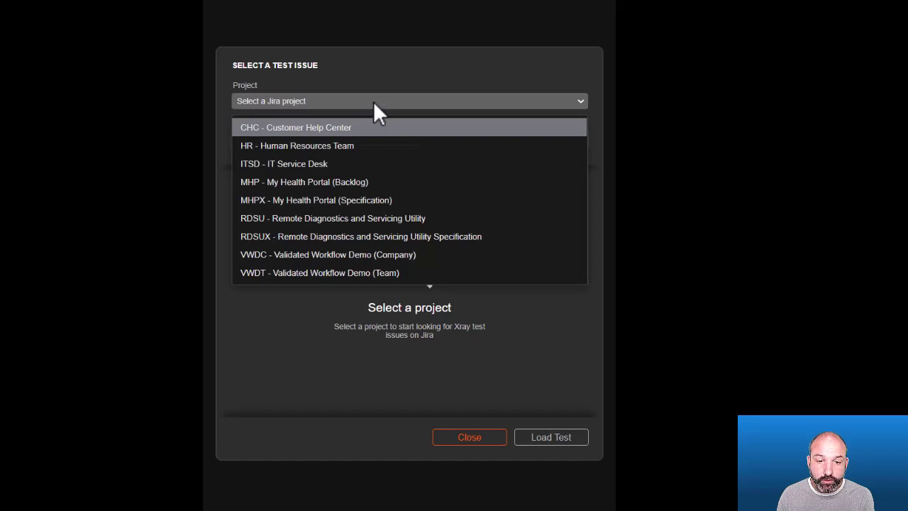
{"action": "left_click", "coordinate": [349, 233]}
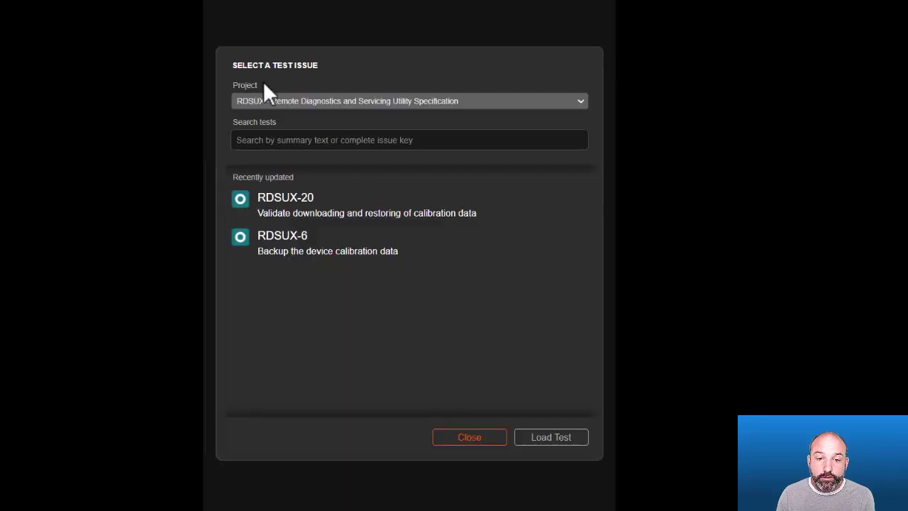
{"action": "left_click", "coordinate": [298, 200]}
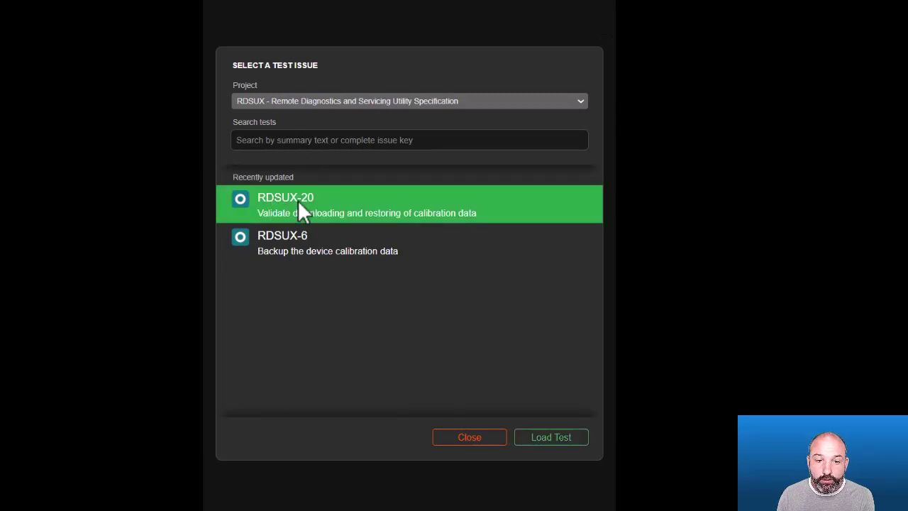
{"action": "left_click", "coordinate": [552, 436]}
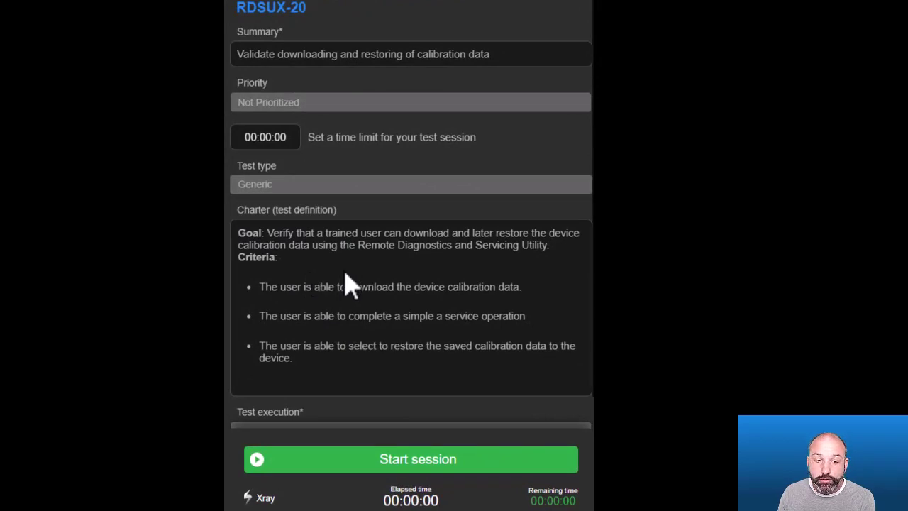
Step: Start the session with an ad-hoc test execution created in Jira right away, and record the entire screen
{"action": "scroll", "coordinate": [346, 284], "scroll_direction": "down", "scroll_amount": 1}
{"action": "scroll", "coordinate": [346, 283], "scroll_direction": "down", "scroll_amount": 1}
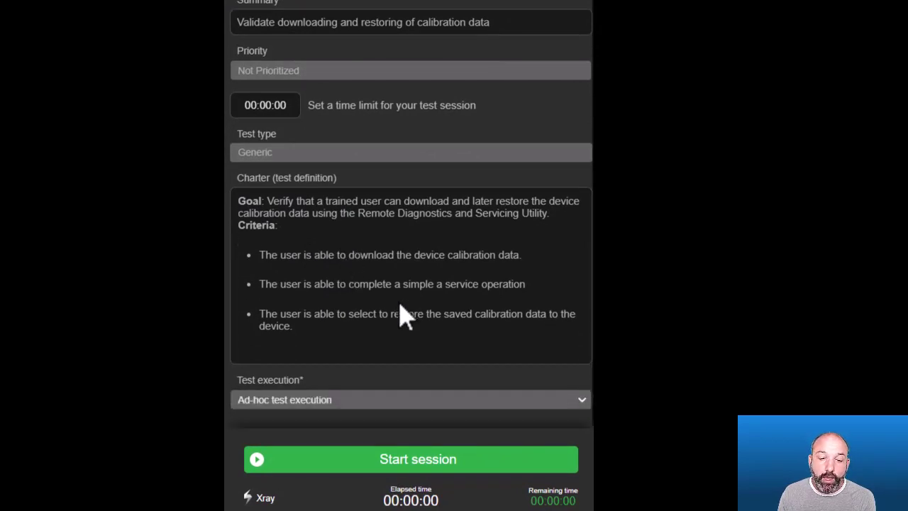
{"action": "left_click", "coordinate": [397, 465]}
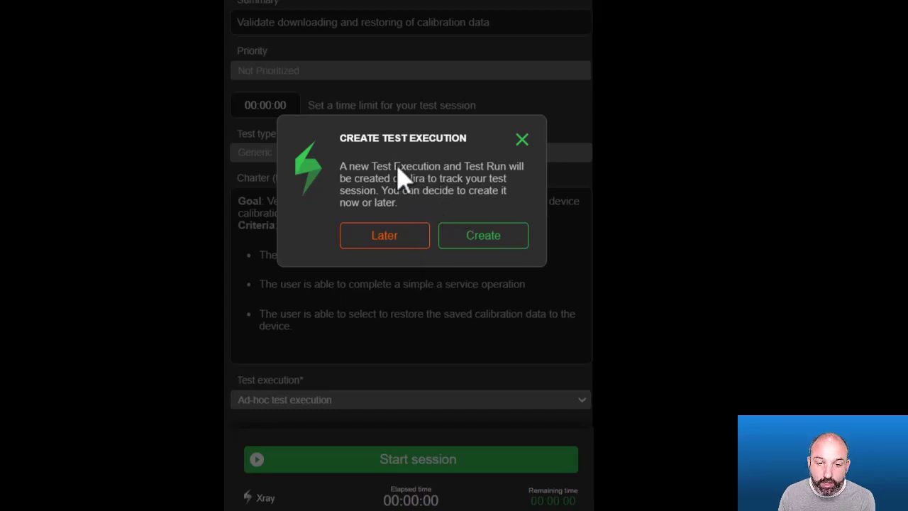
{"action": "left_click", "coordinate": [483, 237]}
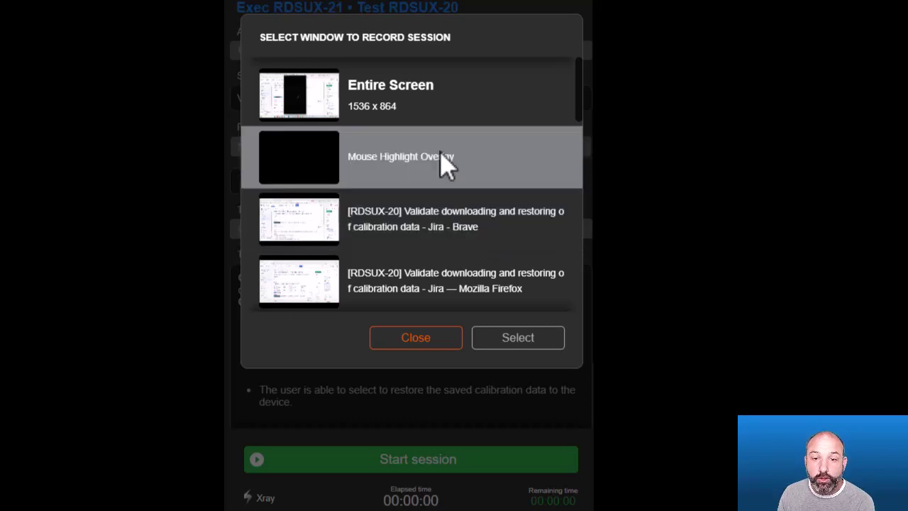
{"action": "left_click", "coordinate": [396, 117]}
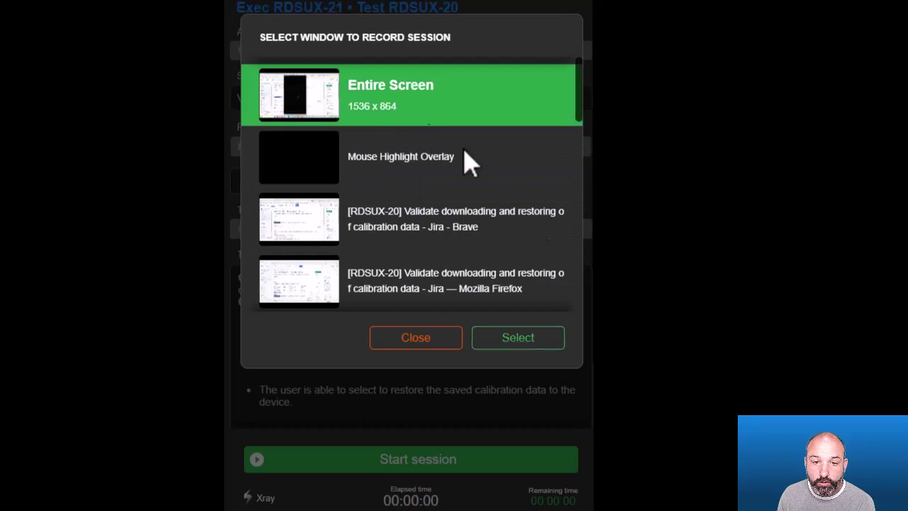
{"action": "left_click", "coordinate": [516, 339]}
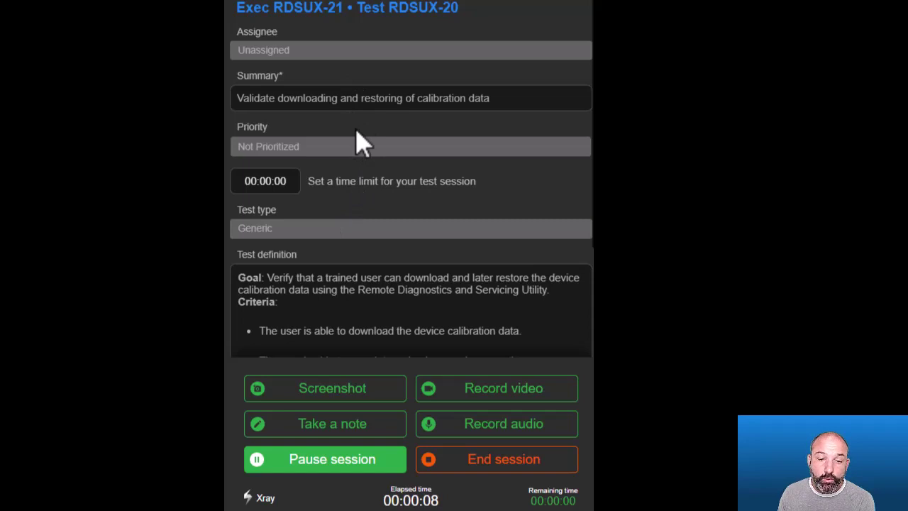
Step: Write a session note reading "User was able to launch the app and find the calibration download option from the main action menu."
{"action": "scroll", "coordinate": [360, 157], "scroll_direction": "down", "scroll_amount": 1}
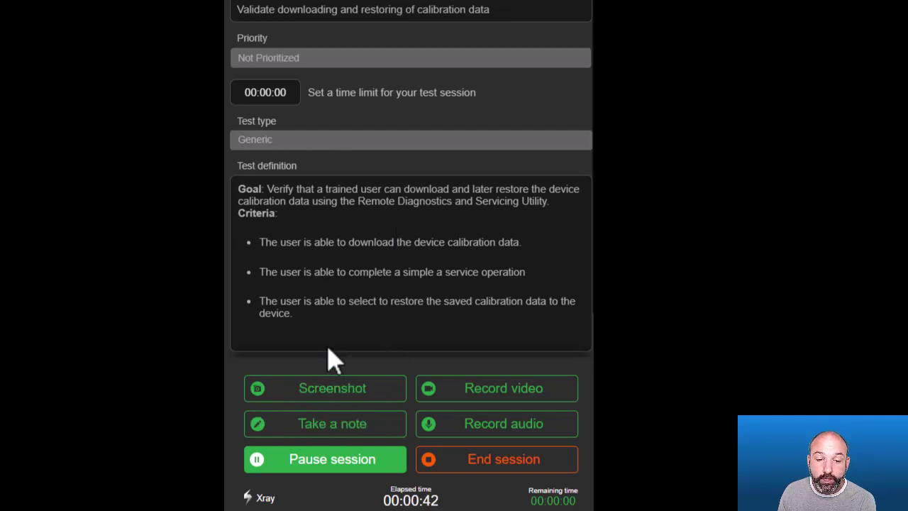
{"action": "scroll", "coordinate": [332, 352], "scroll_direction": "down", "scroll_amount": 1}
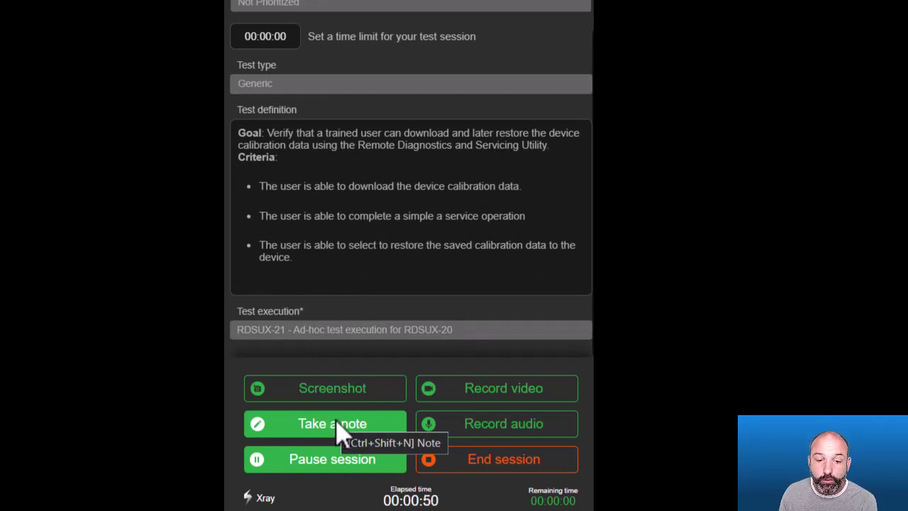
{"action": "left_click", "coordinate": [337, 430]}
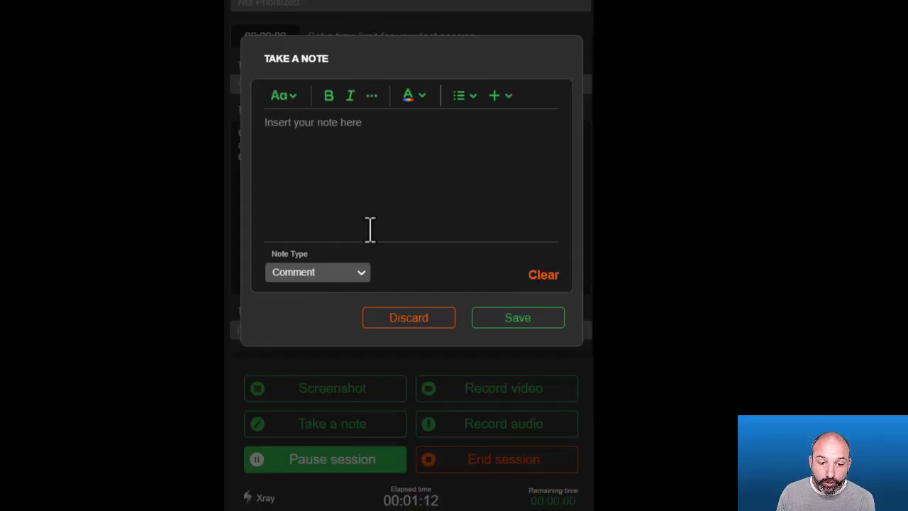
{"action": "left_click", "coordinate": [317, 276]}
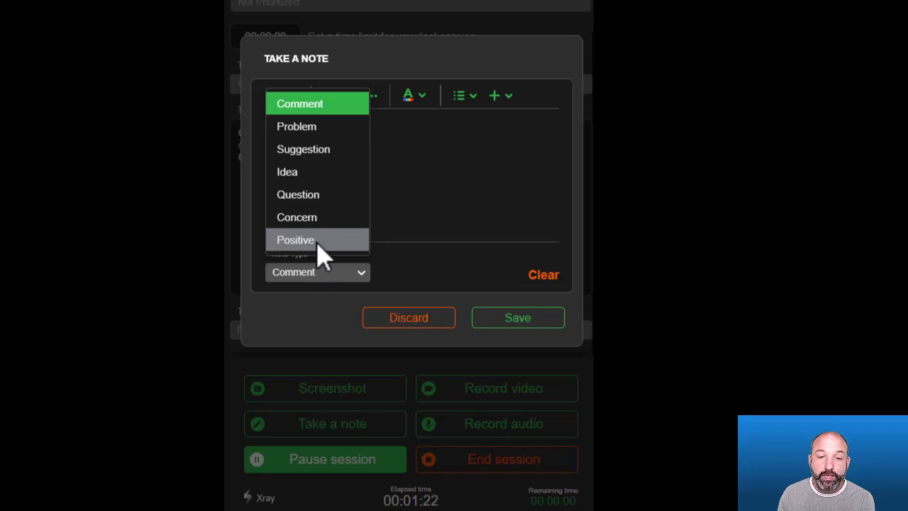
{"action": "left_click", "coordinate": [430, 178]}
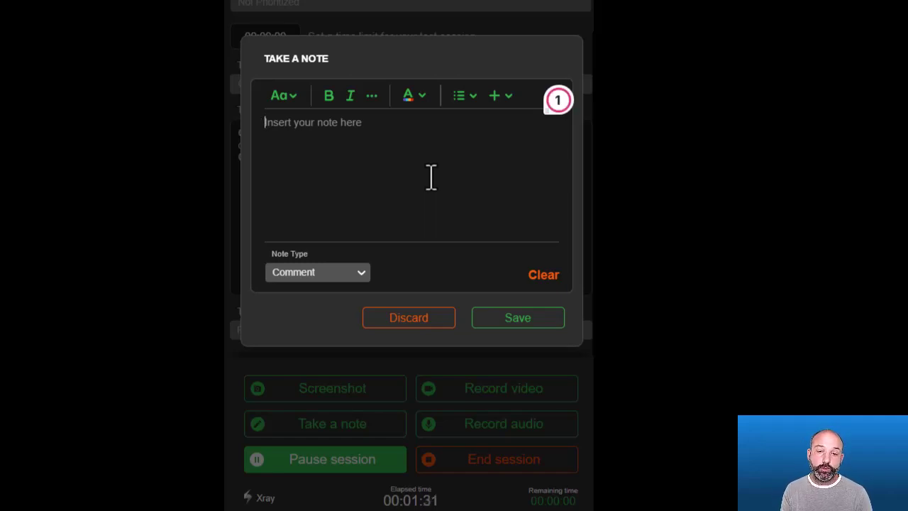
{"action": "type", "text": "User wa"}
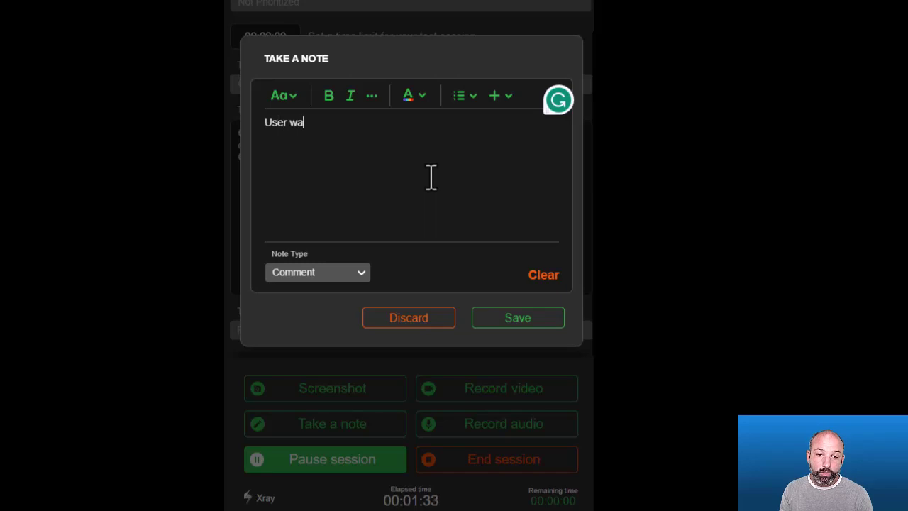
{"action": "type", "text": "s ablmi"}
{"action": "key", "text": "BackSpace"}
{"action": "key", "text": "BackSpace"}
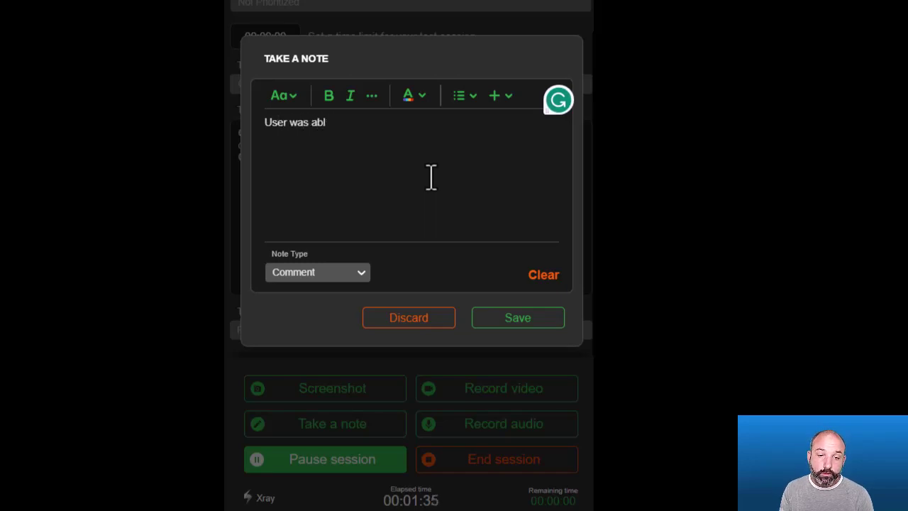
{"action": "type", "text": "e to launch the "}
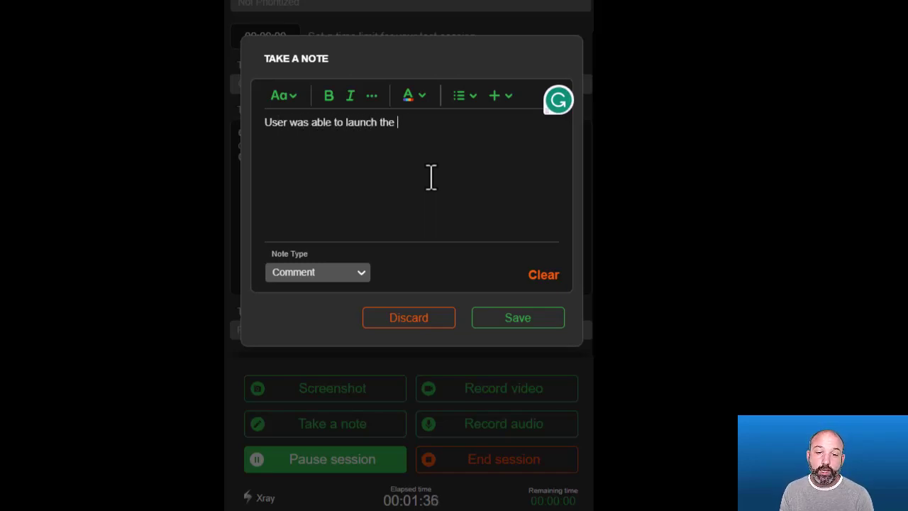
{"action": "type", "text": "app and find th"}
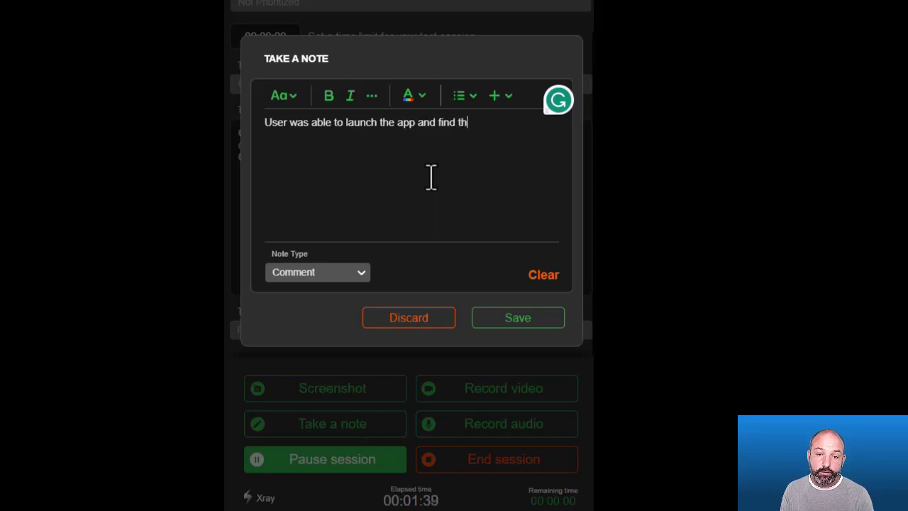
{"action": "type", "text": "e calibration do"}
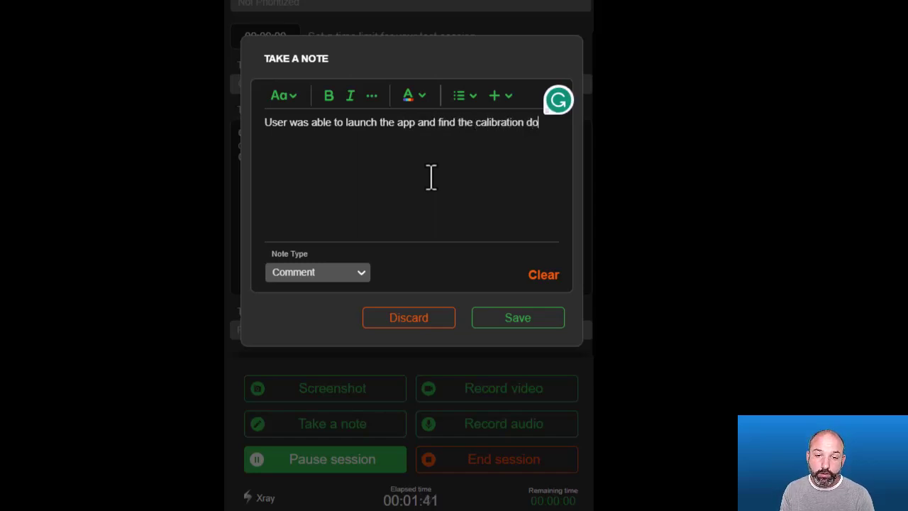
{"action": "type", "text": "wnload op"}
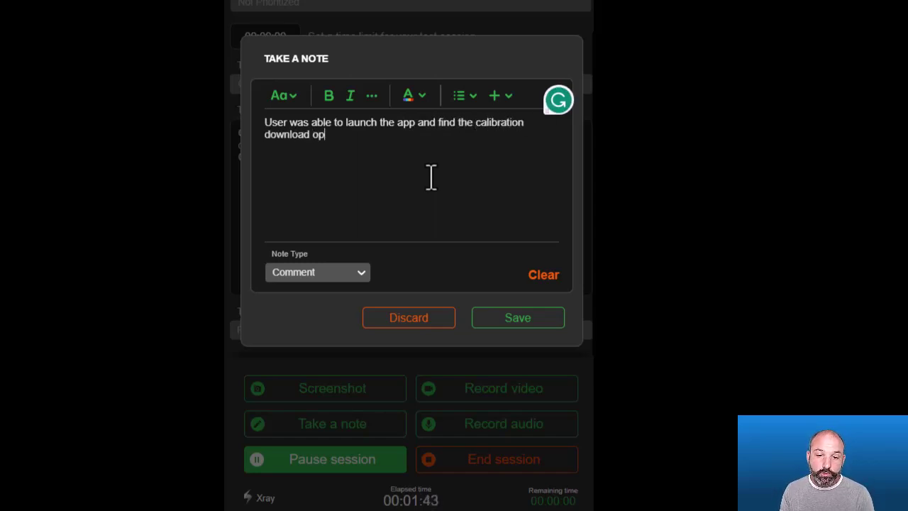
{"action": "type", "text": "tion from the ma"}
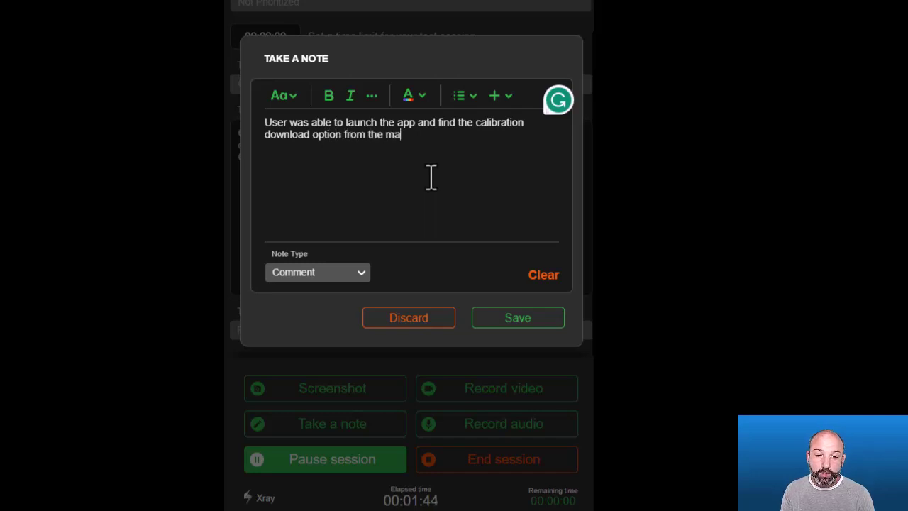
{"action": "type", "text": "in action menu"}
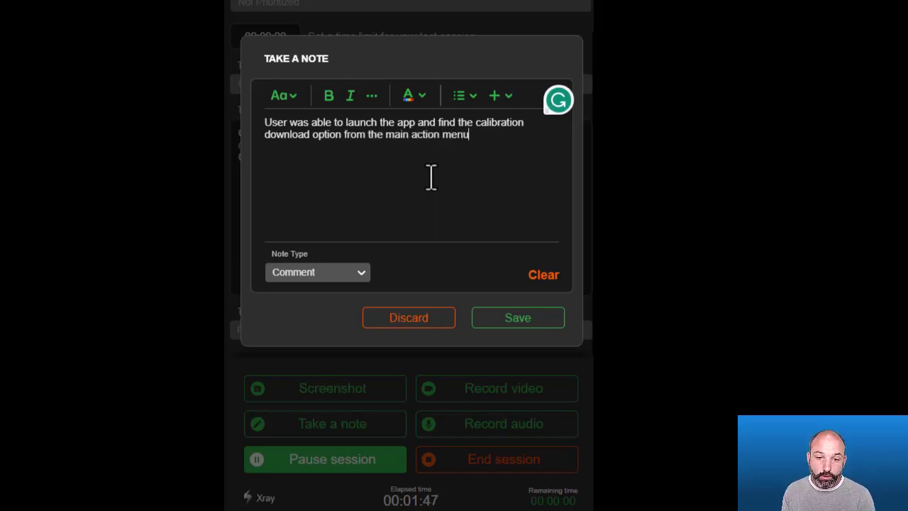
{"action": "type", "text": "."}
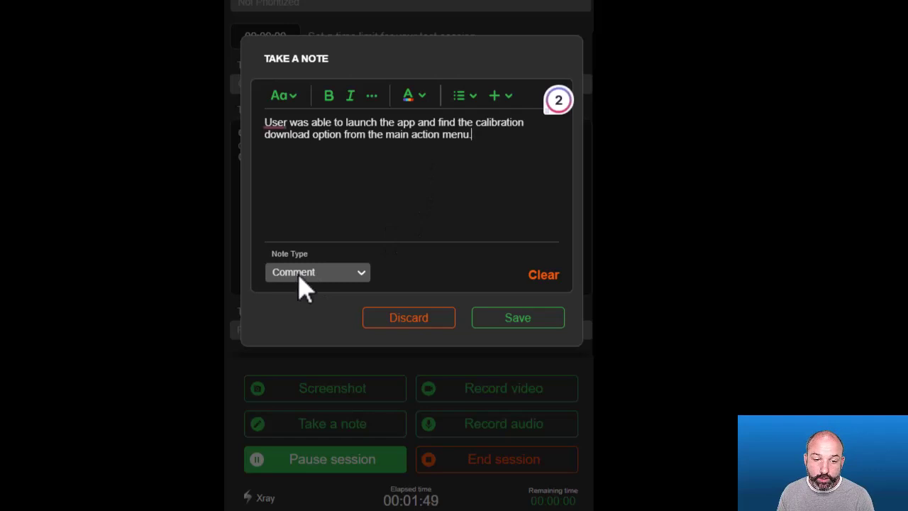
Step: Classify the app launch note as Positive and save it to the session
{"action": "left_click", "coordinate": [314, 272]}
{"action": "left_click", "coordinate": [317, 240]}
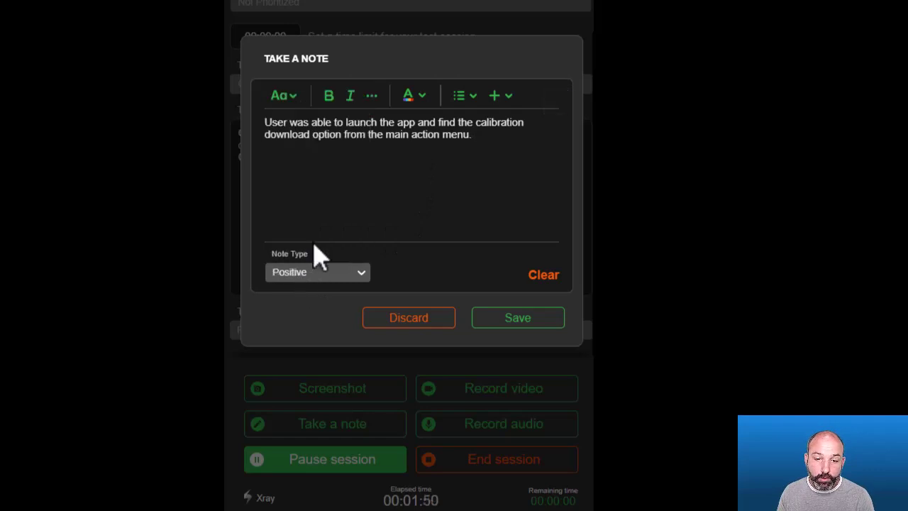
{"action": "left_click", "coordinate": [543, 324]}
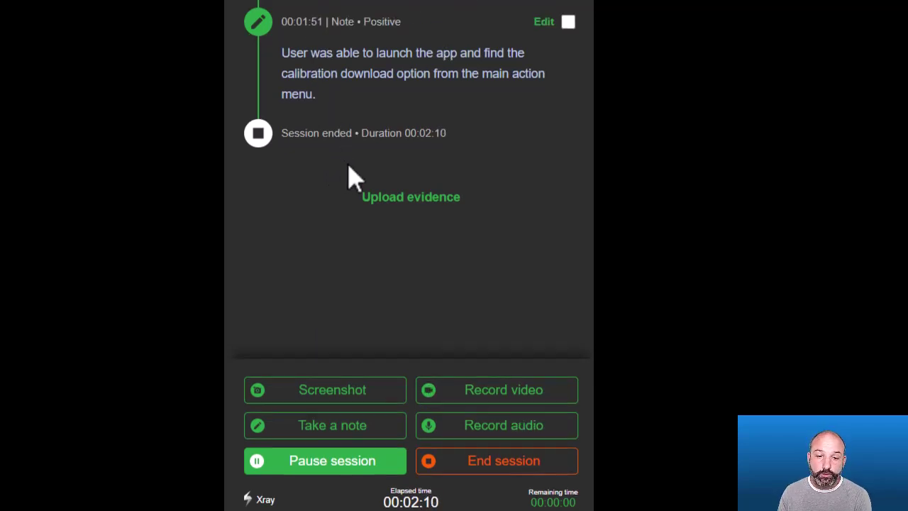
Step: Write another session note reading "The user encountered a confusing warning message that caused them to abort the download operation."
{"action": "left_click", "coordinate": [276, 80]}
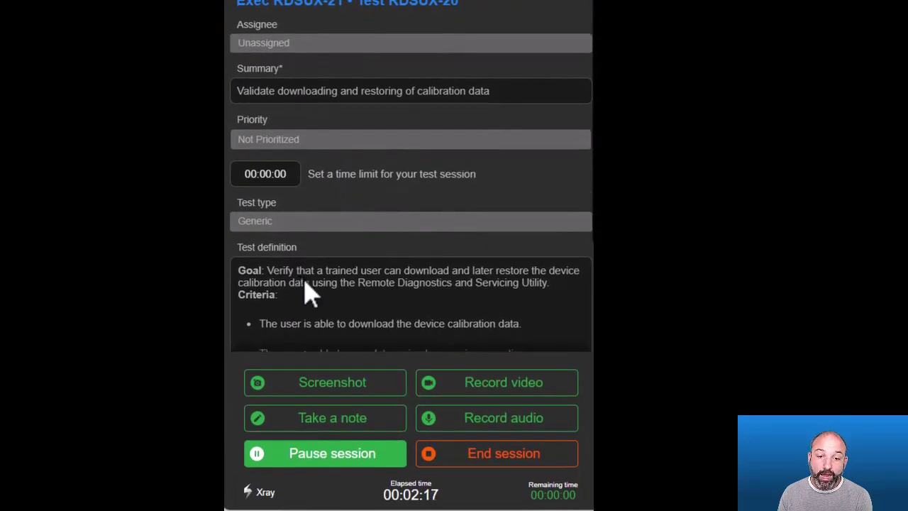
{"action": "scroll", "coordinate": [304, 287], "scroll_direction": "down", "scroll_amount": 2}
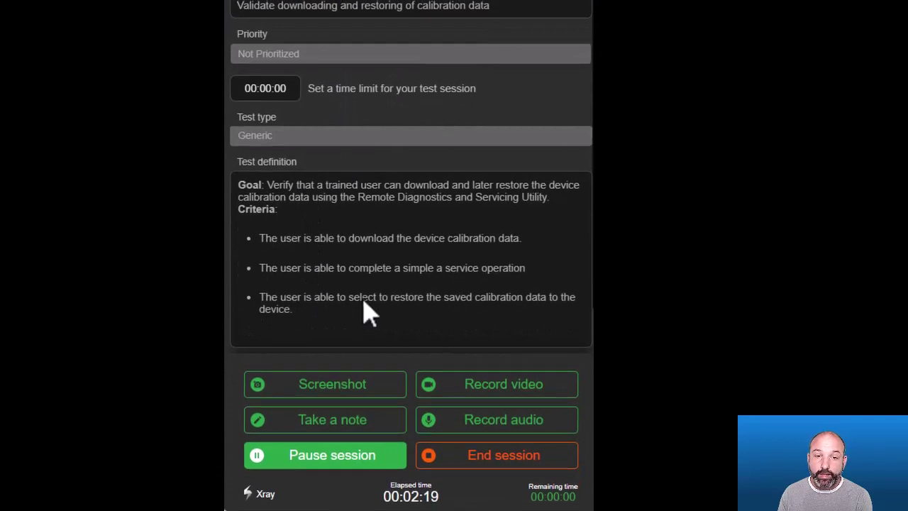
{"action": "left_click", "coordinate": [346, 88]}
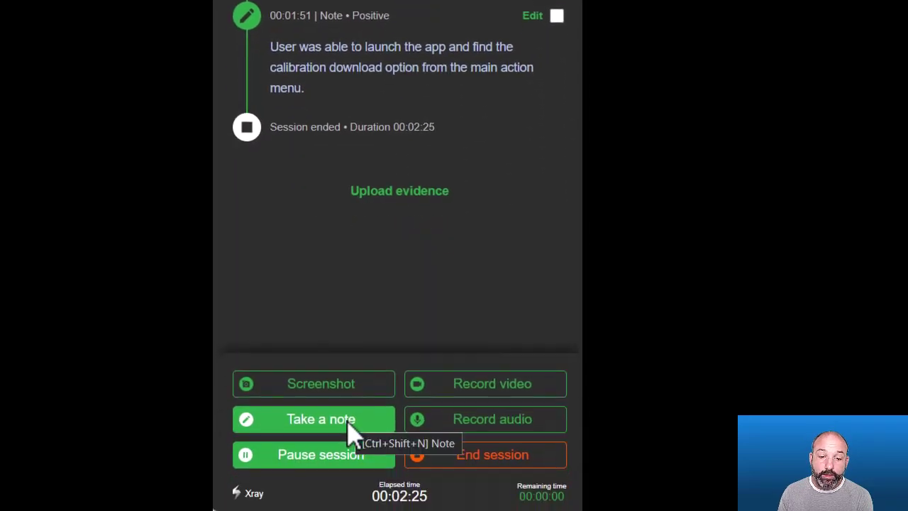
{"action": "left_click", "coordinate": [310, 428]}
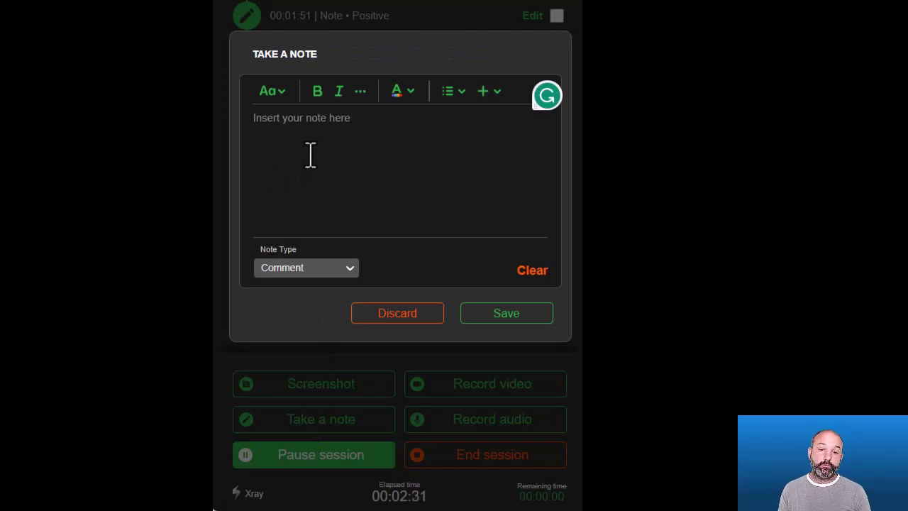
{"action": "type", "text": "U"}
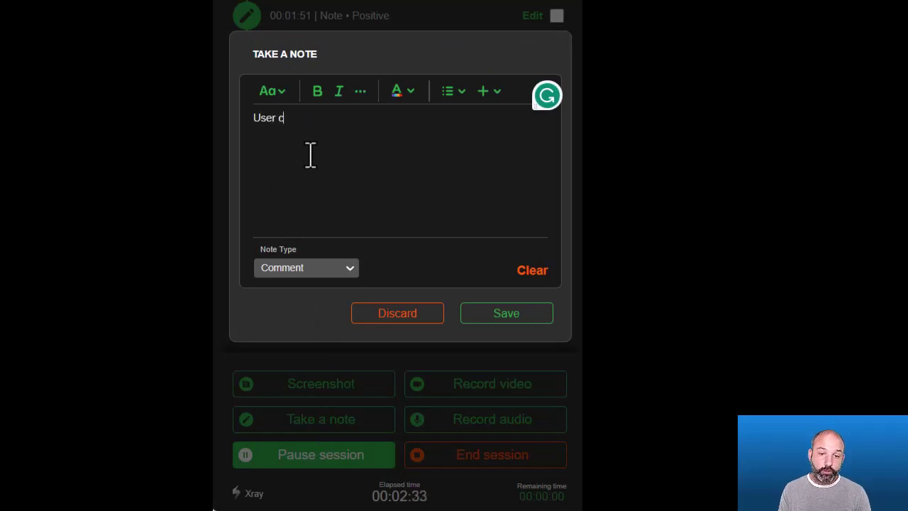
{"action": "type", "text": "ser encounter"}
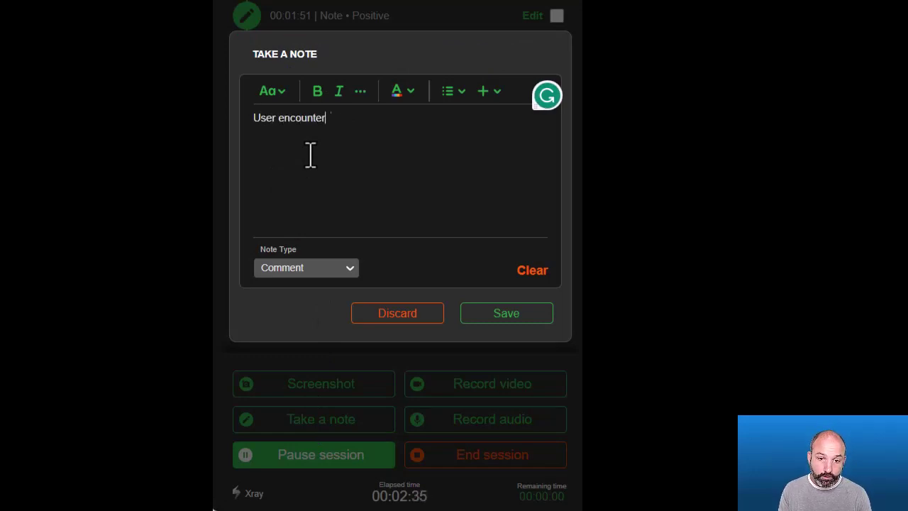
{"action": "type", "text": "ed a confus"}
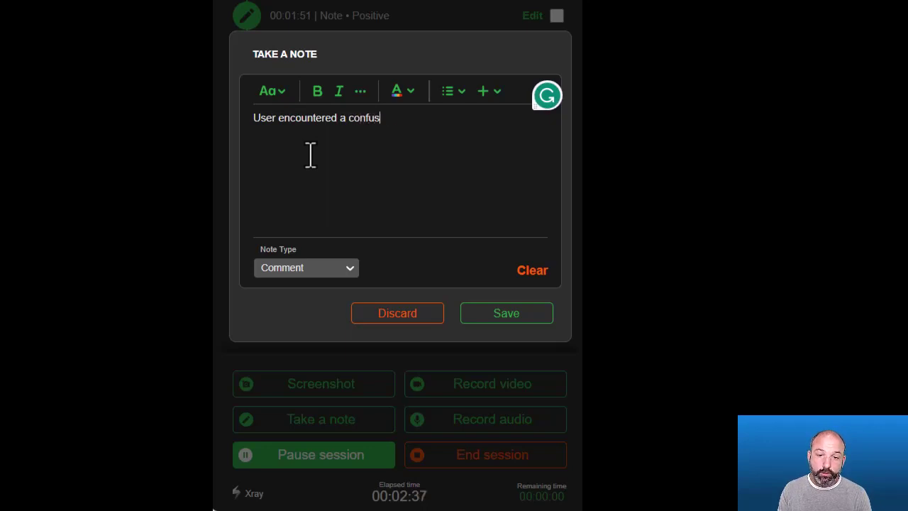
{"action": "type", "text": "ing warning mess"}
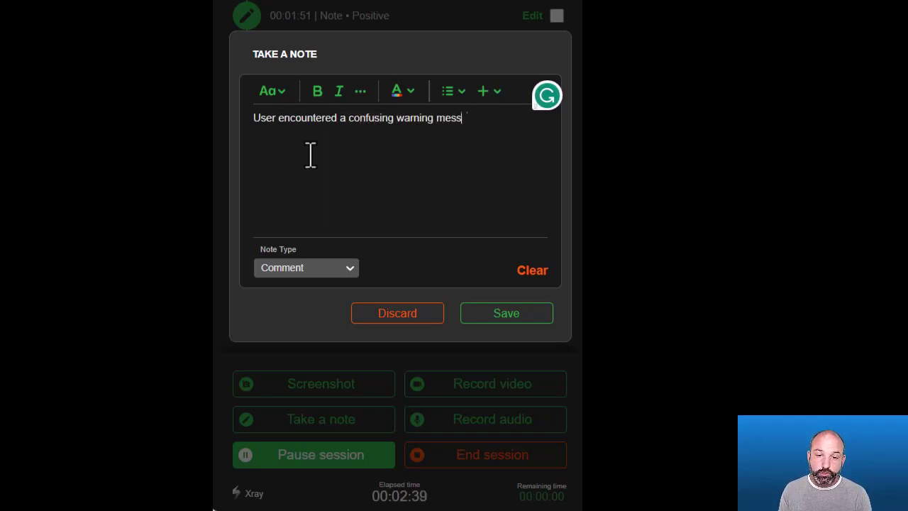
{"action": "type", "text": "age that cause"}
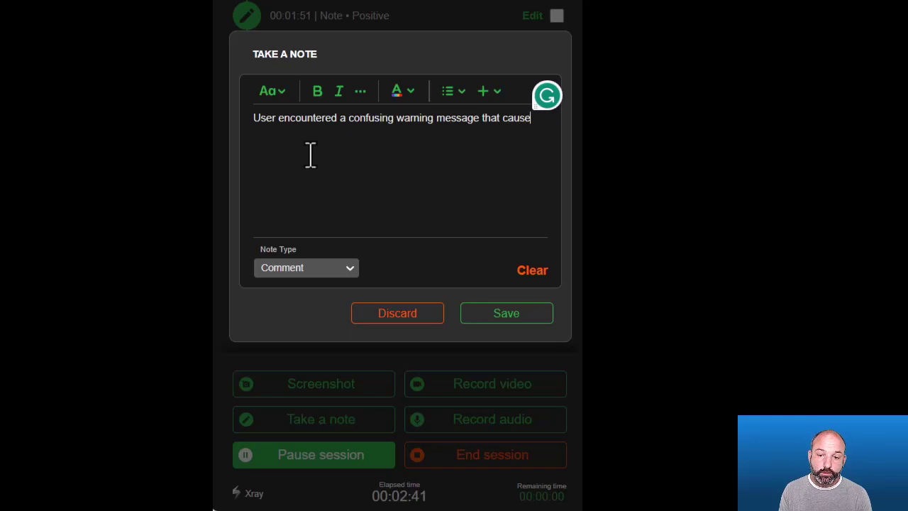
{"action": "type", "text": "d them to abor"}
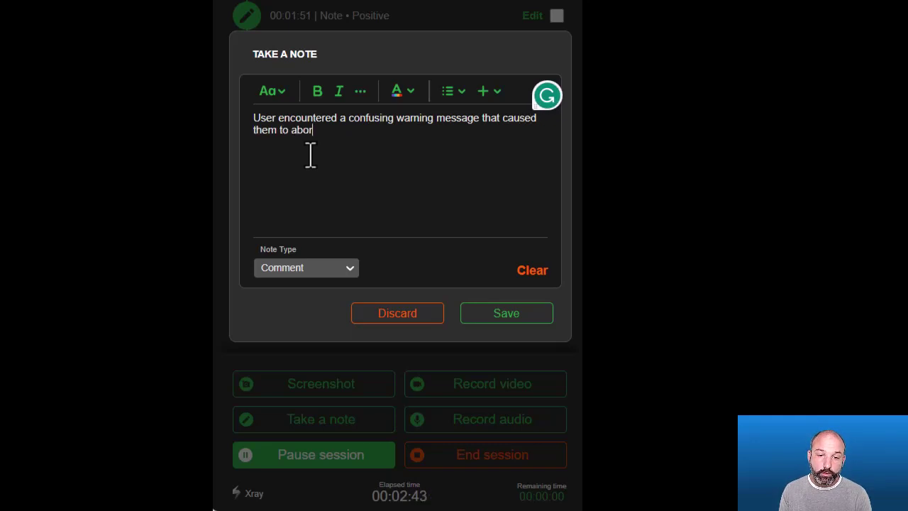
{"action": "type", "text": "t the do"}
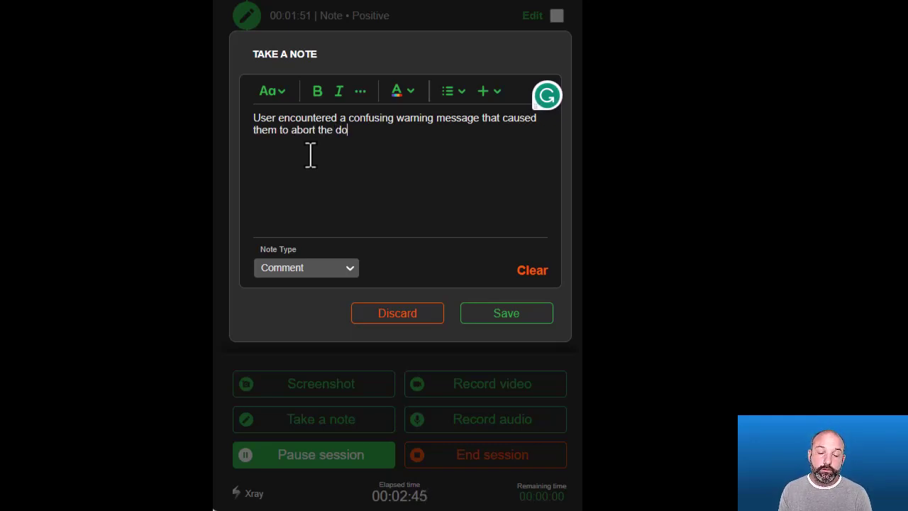
{"action": "type", "text": "wnload oper"}
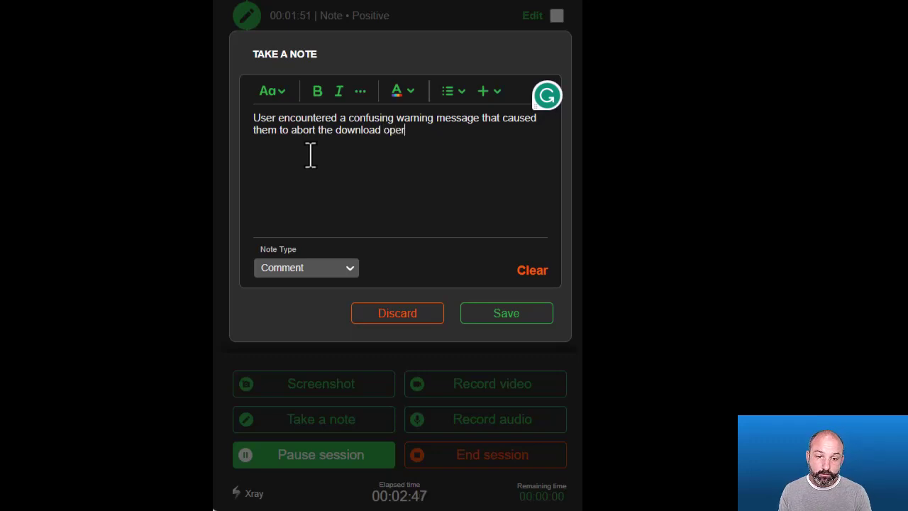
{"action": "type", "text": "ation."}
Step: Set the warning message note's type to Problem and save it
{"action": "left_click", "coordinate": [287, 268]}
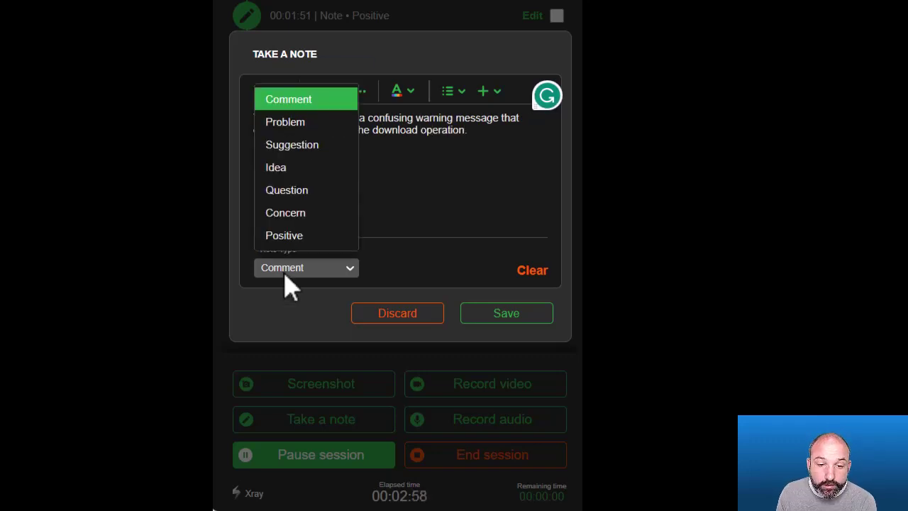
{"action": "left_click", "coordinate": [291, 122]}
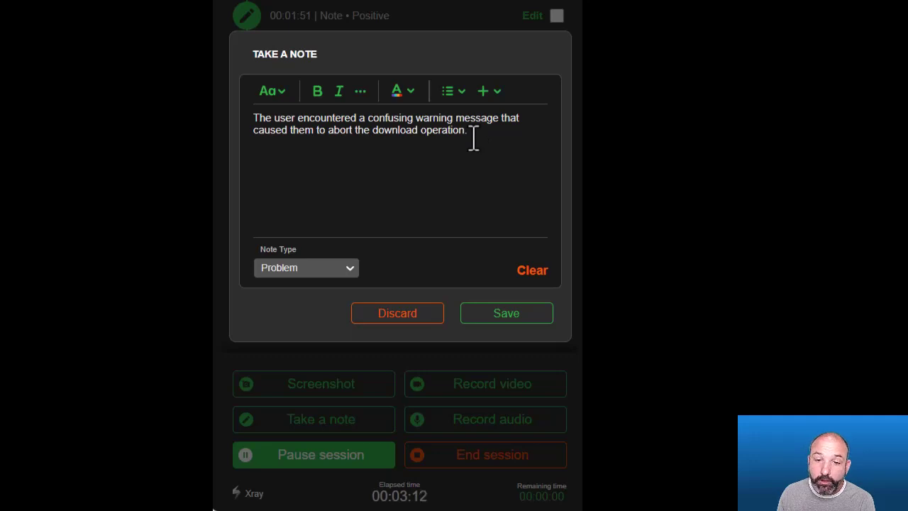
{"action": "left_click", "coordinate": [503, 317]}
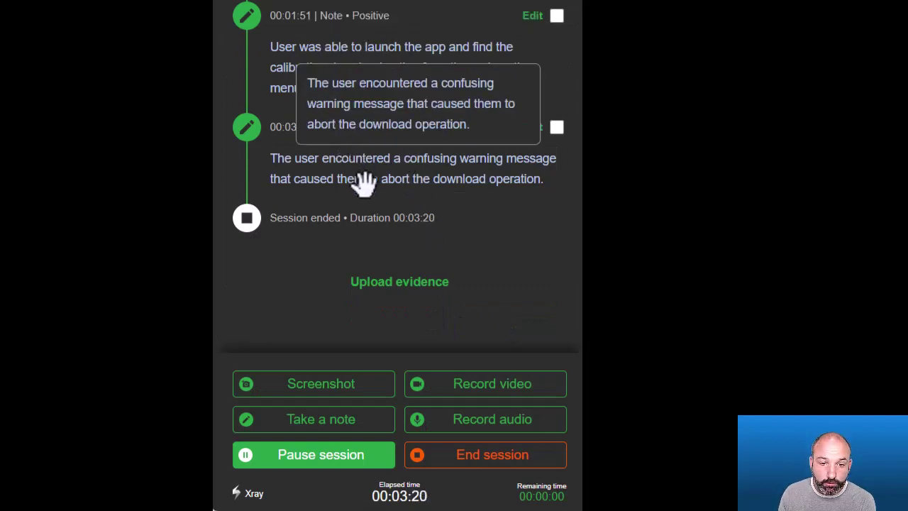
Step: End the exploratory session and set the test status to FAILED
{"action": "left_click", "coordinate": [474, 465]}
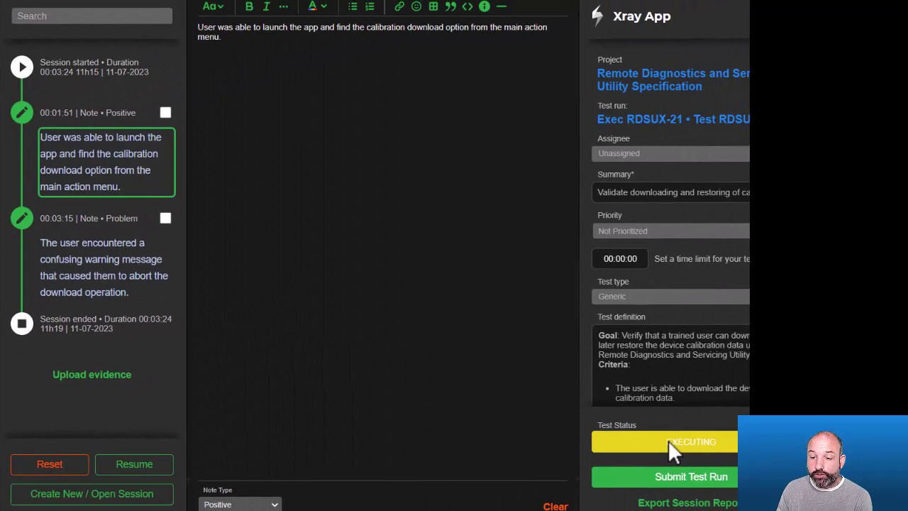
{"action": "left_click", "coordinate": [668, 439]}
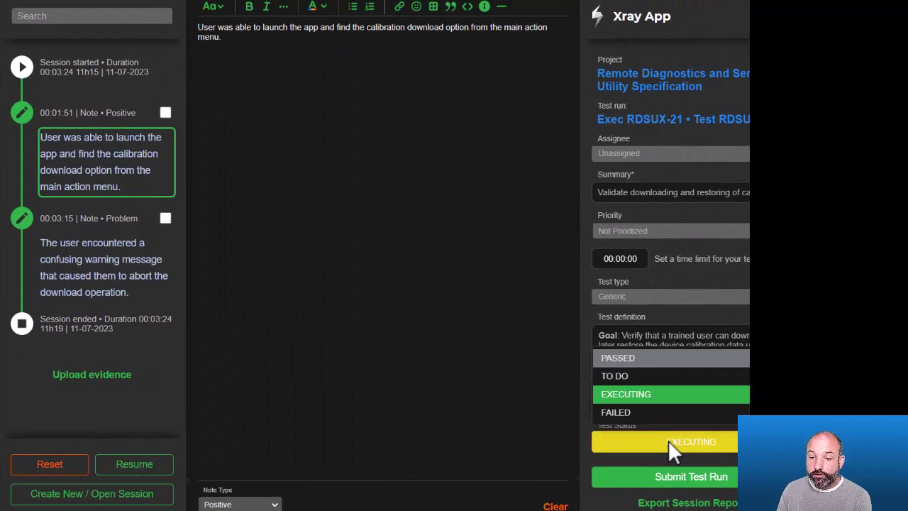
{"action": "left_click", "coordinate": [644, 411]}
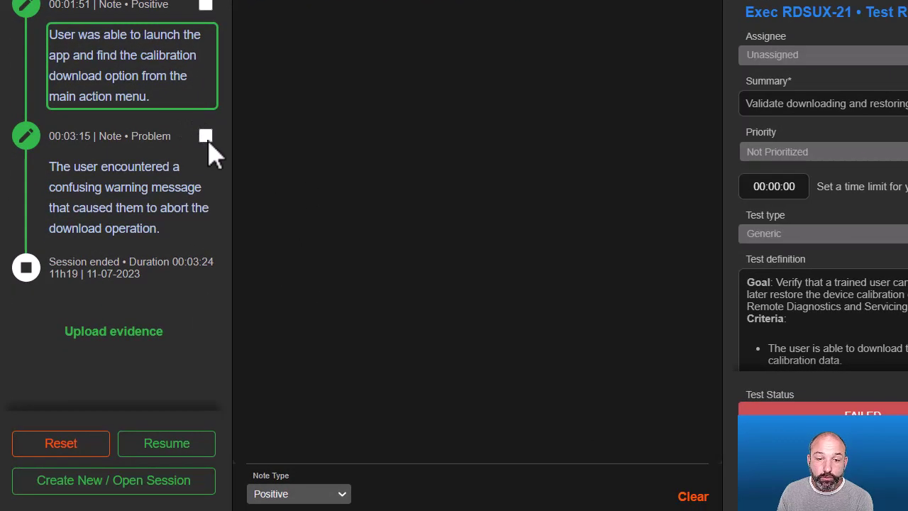
Step: Start a new defect from the Problem note in the RDSU - Remote Diagnostics and Servicing Utility project
{"action": "left_click", "coordinate": [205, 137]}
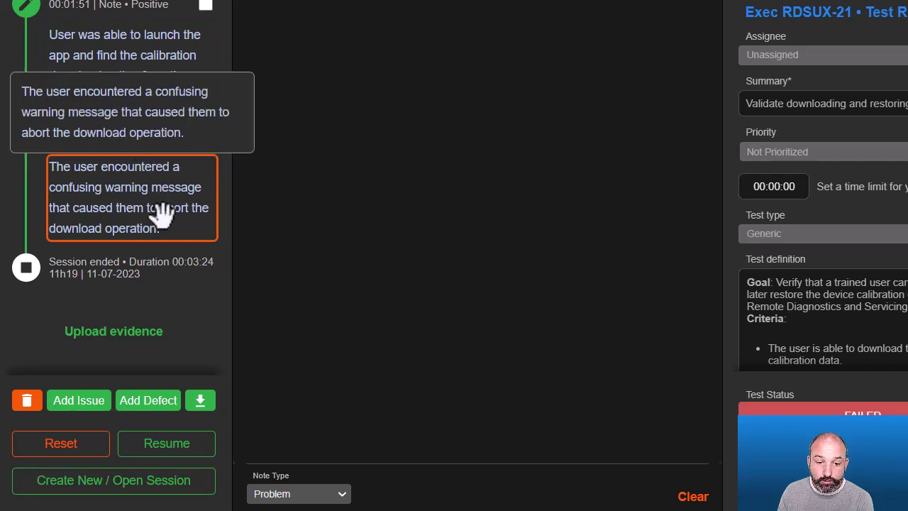
{"action": "left_click", "coordinate": [136, 402]}
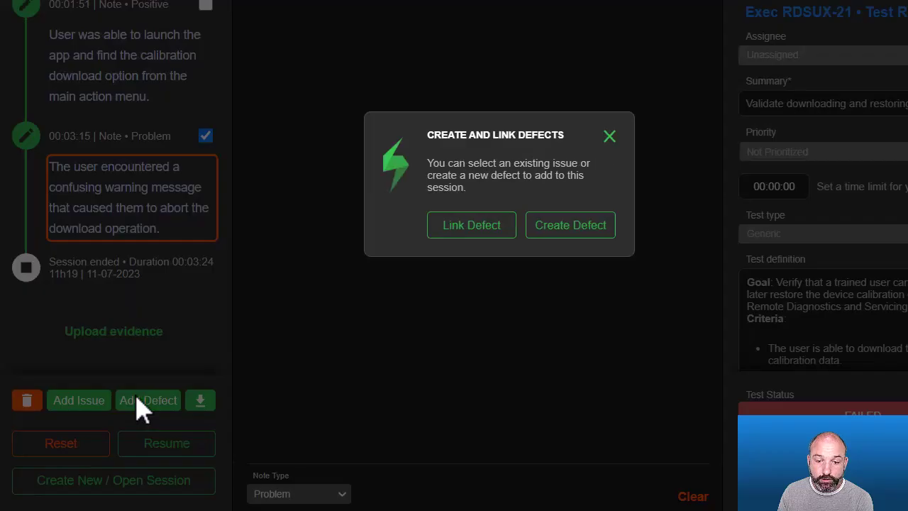
{"action": "left_click", "coordinate": [565, 228]}
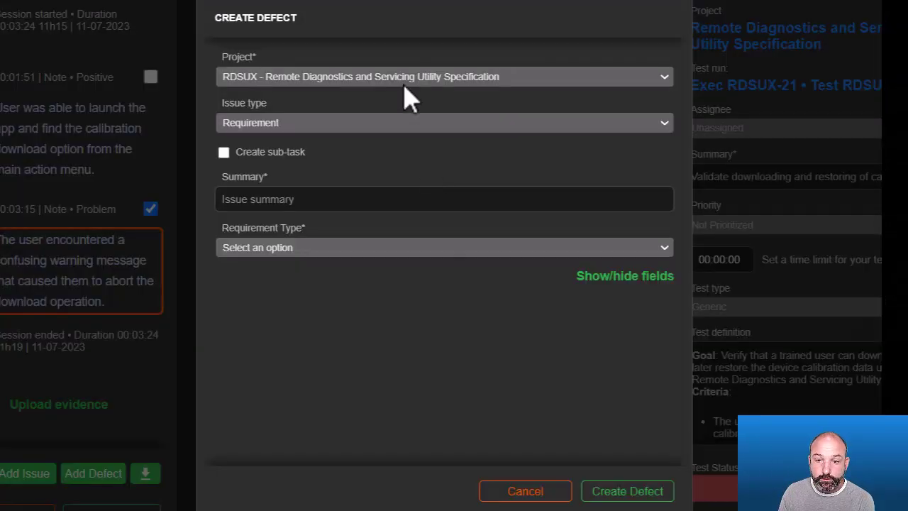
{"action": "left_click", "coordinate": [463, 10]}
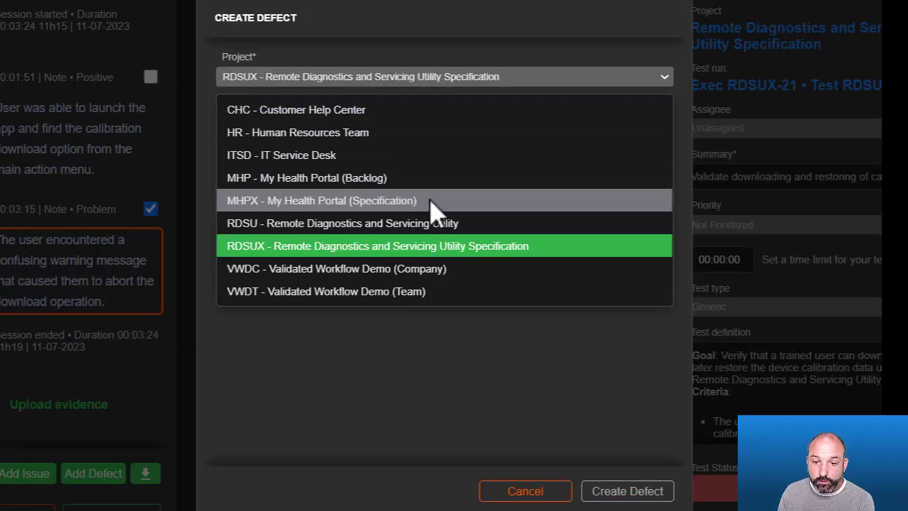
{"action": "left_click", "coordinate": [433, 223]}
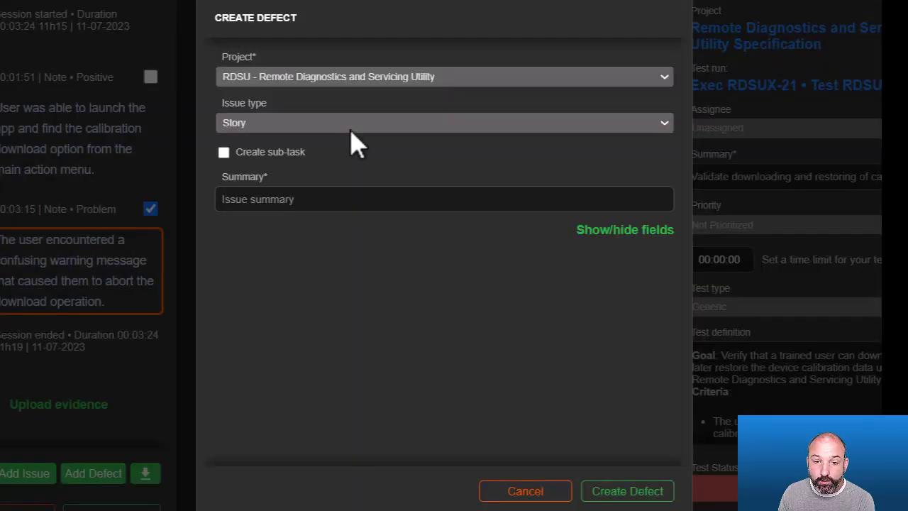
Step: Create the defect with the summary "Validation failure: User quit the download operation due to a confusing error message."
{"action": "left_click", "coordinate": [310, 206]}
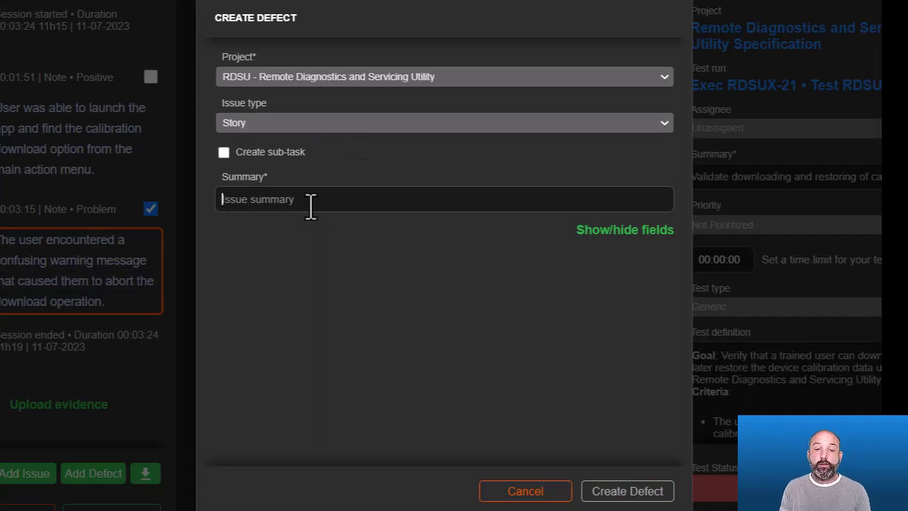
{"action": "type", "text": "Val/di"}
{"action": "key", "text": "BackSpace"}
{"action": "key", "text": "BackSpace"}
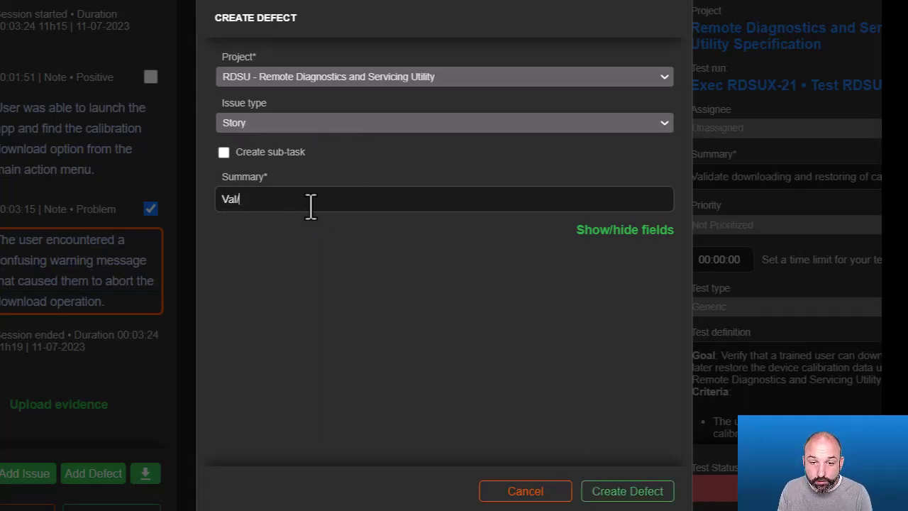
{"action": "type", "text": "dation falure"}
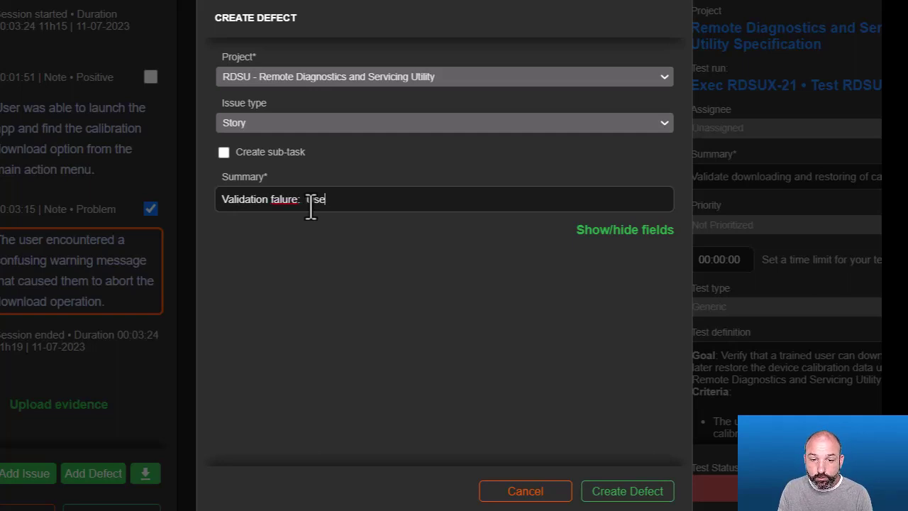
{"action": "type", "text": ": User quit the downloa"}
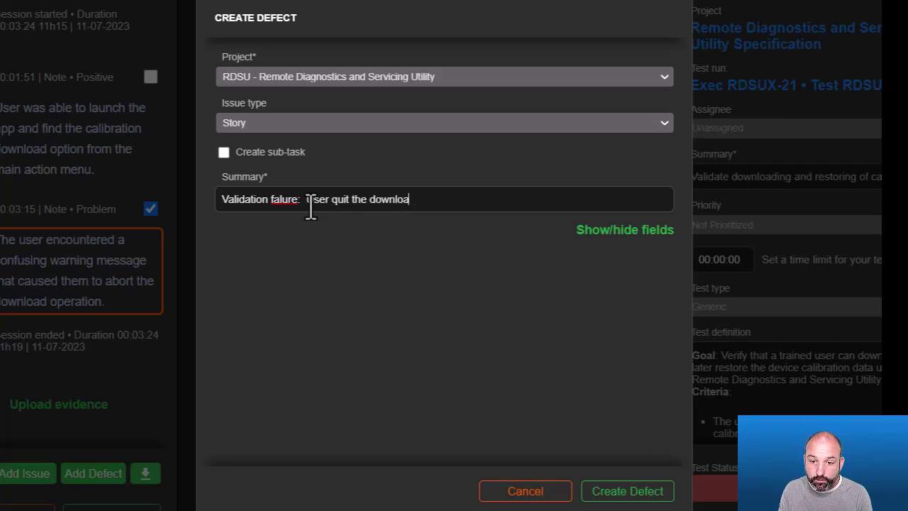
{"action": "type", "text": "d operation du"}
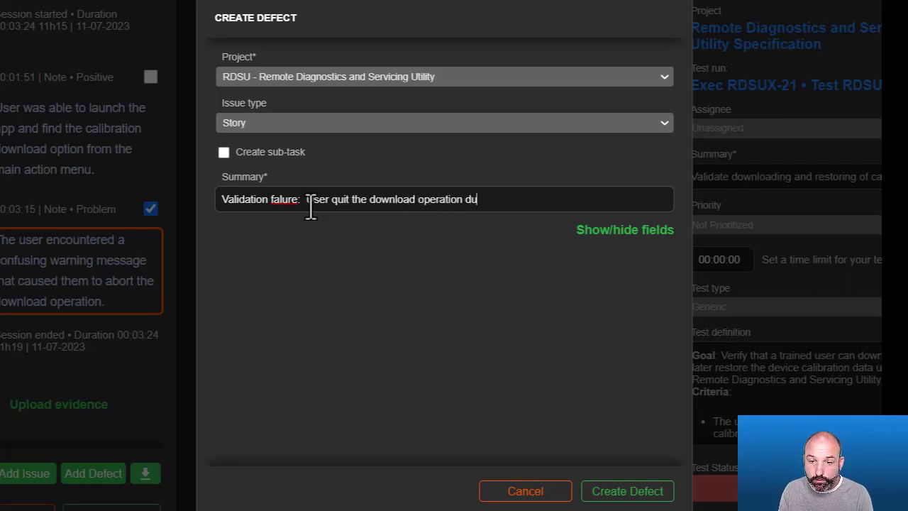
{"action": "type", "text": "e to a confusing"}
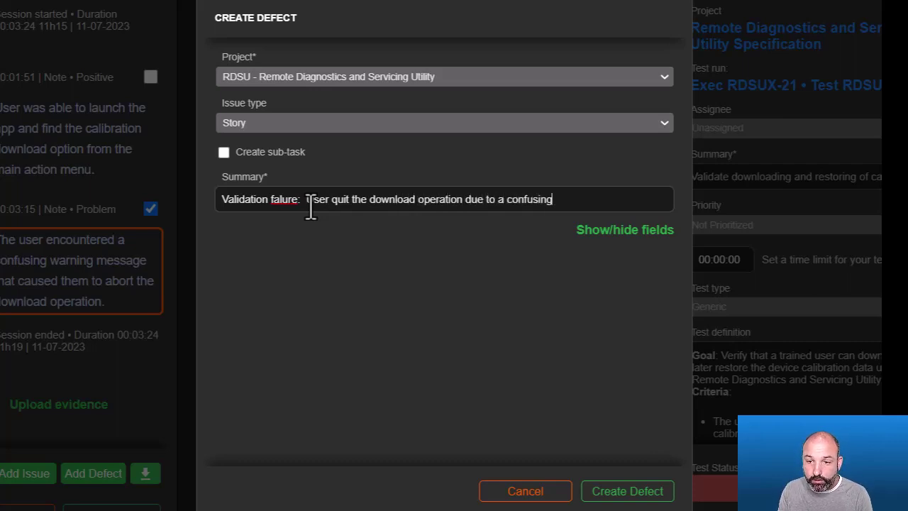
{"action": "type", "text": " error message."}
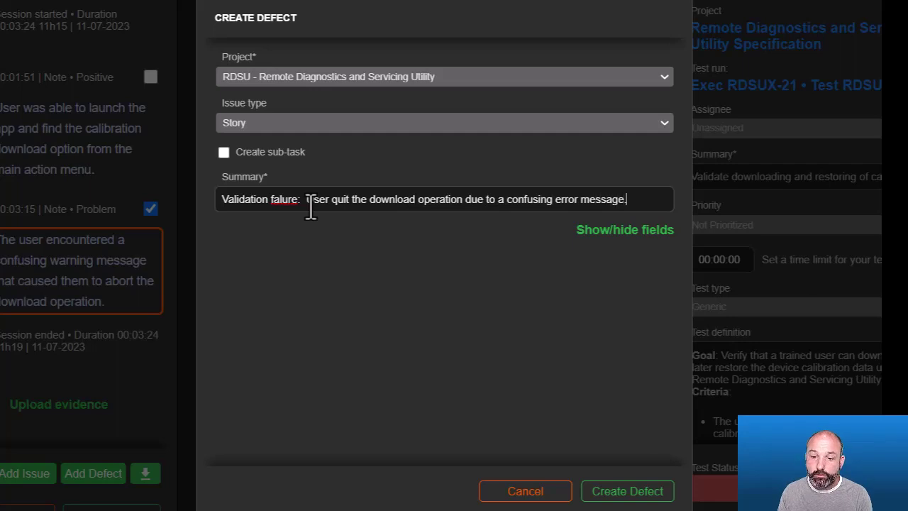
{"action": "left_click", "coordinate": [617, 490]}
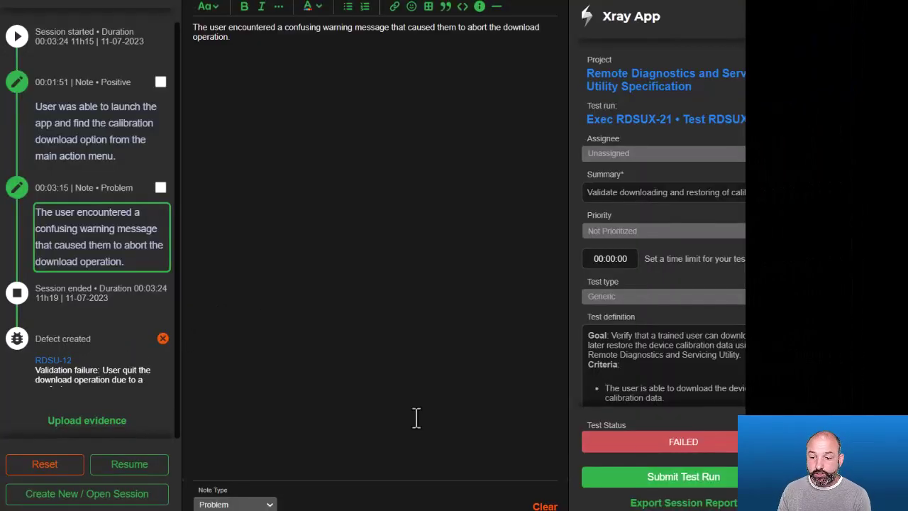
Step: Submit the test run, then switch to Jira and show the test runs of RDSUX-20
{"action": "left_click", "coordinate": [674, 478]}
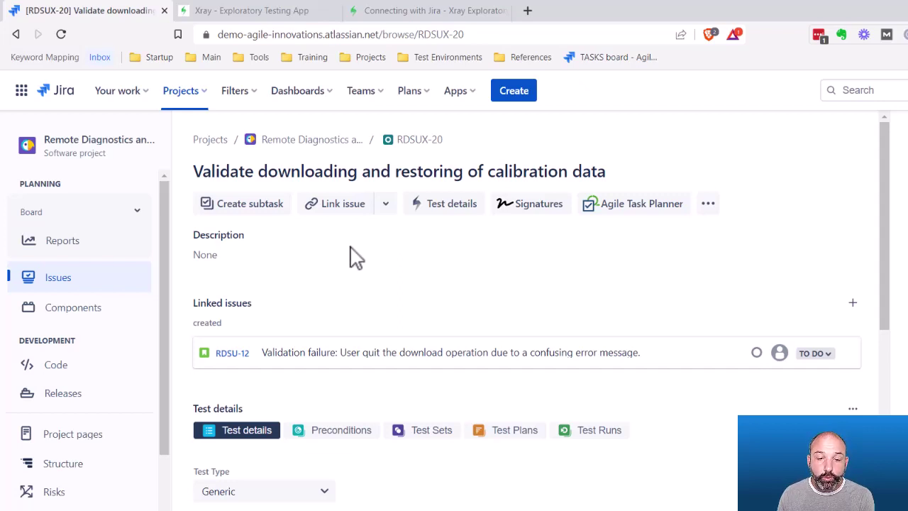
{"action": "left_click", "coordinate": [596, 434]}
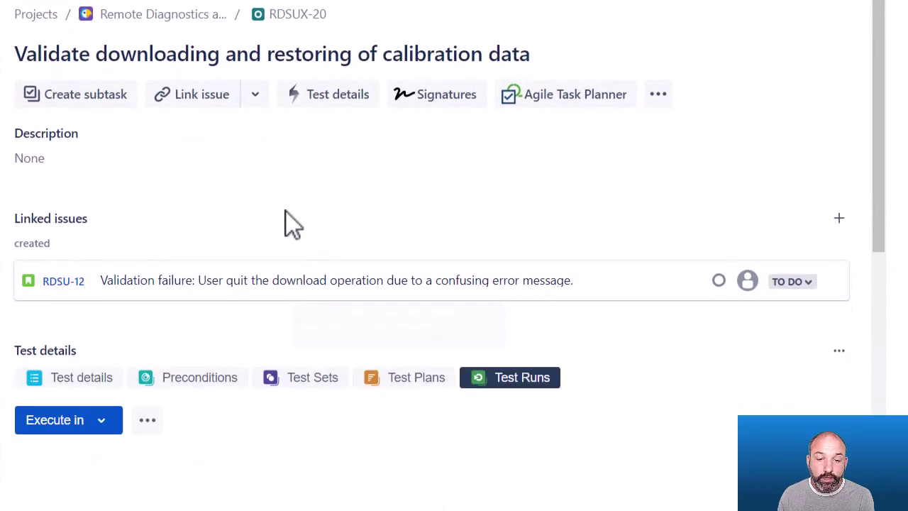
Step: Examine the RDSUX-20 test run in execution RDSUX-21, covering its status, timer, defects, evidence and session comment
{"action": "scroll", "coordinate": [229, 178], "scroll_direction": "down", "scroll_amount": 3}
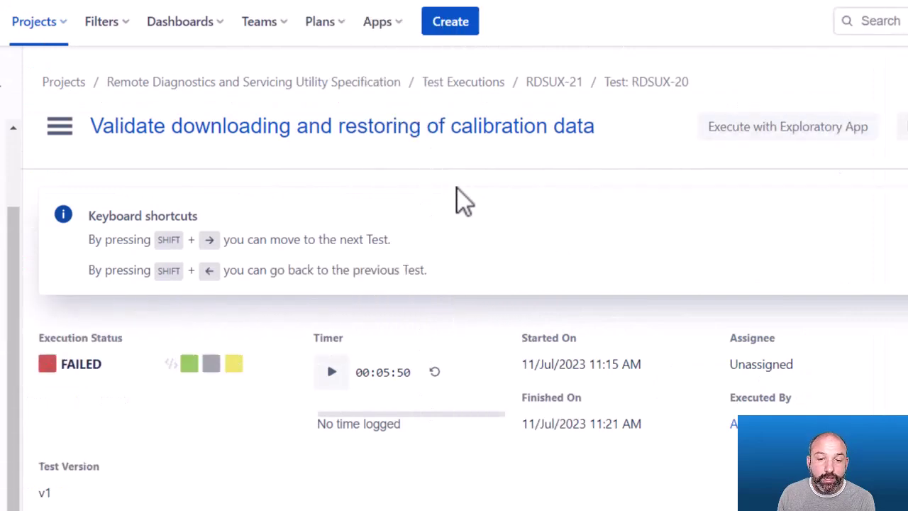
{"action": "scroll", "coordinate": [458, 189], "scroll_direction": "down", "scroll_amount": 3}
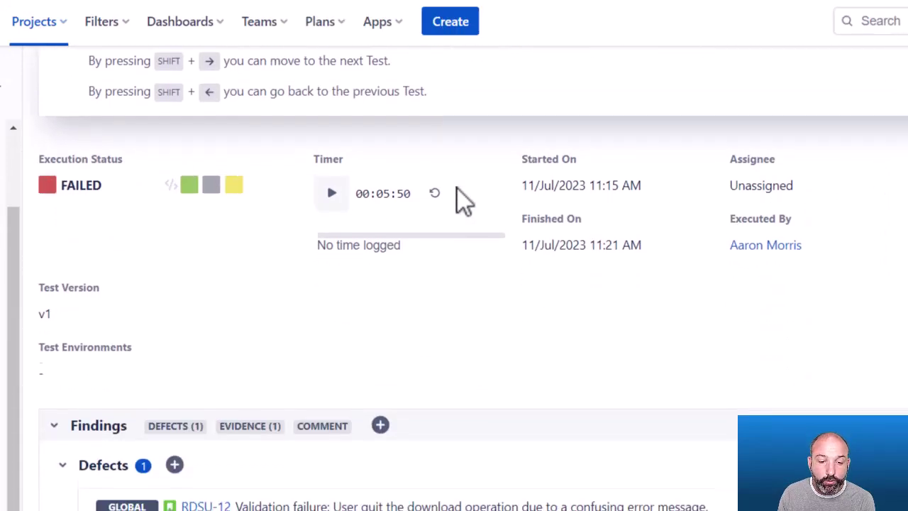
{"action": "scroll", "coordinate": [457, 190], "scroll_direction": "down", "scroll_amount": 1}
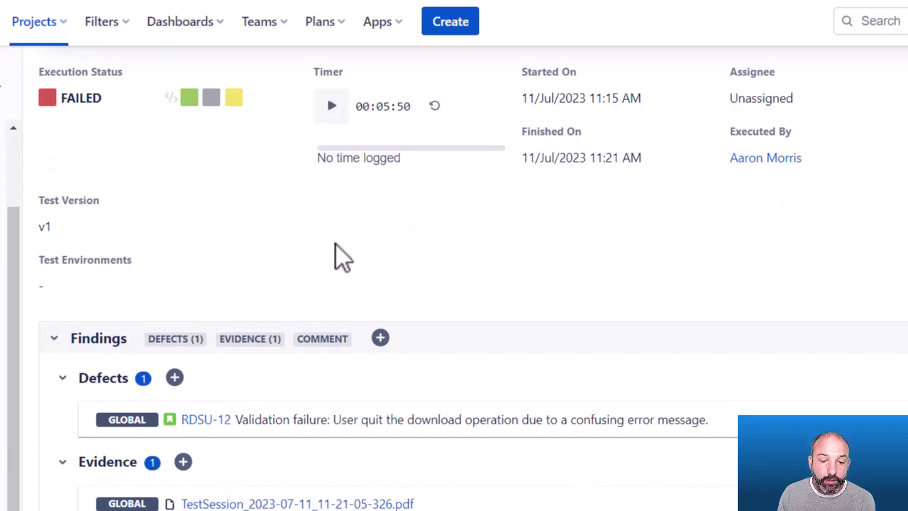
{"action": "scroll", "coordinate": [411, 298], "scroll_direction": "down", "scroll_amount": 1}
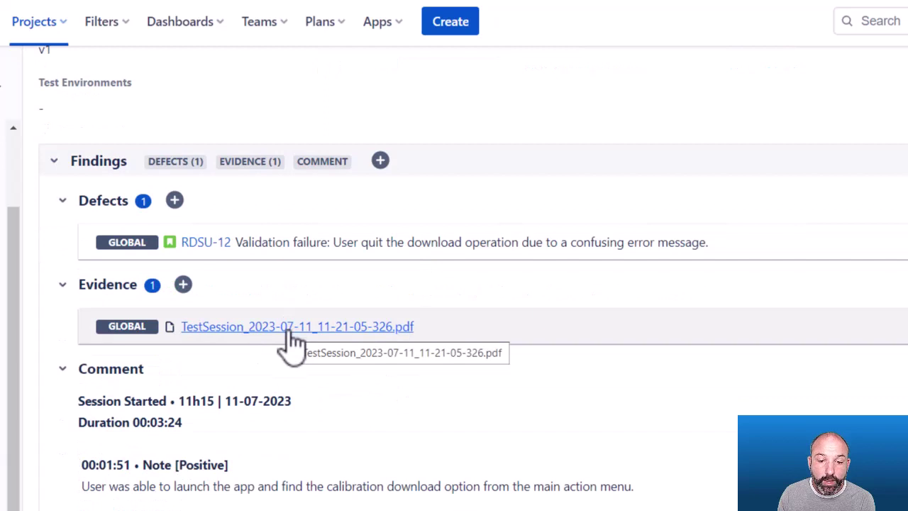
{"action": "scroll", "coordinate": [292, 344], "scroll_direction": "down", "scroll_amount": 1}
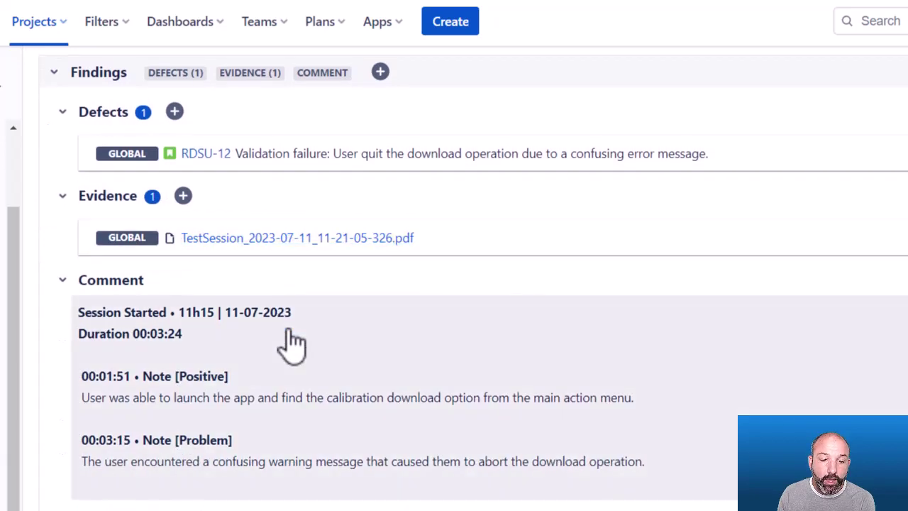
{"action": "scroll", "coordinate": [310, 341], "scroll_direction": "down", "scroll_amount": 1}
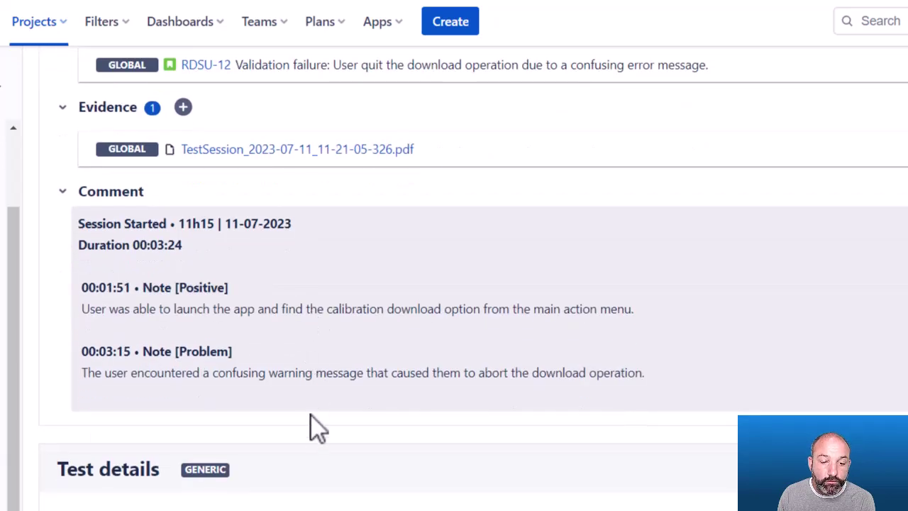
{"action": "scroll", "coordinate": [310, 429], "scroll_direction": "down", "scroll_amount": 1}
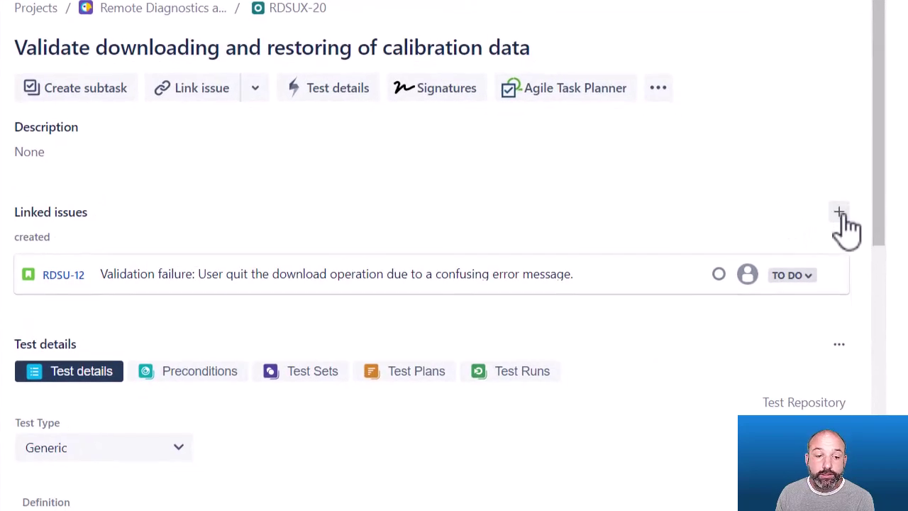
Step: Start a new issue link on RDSUX-20 with the relation "tests" and bring up the issues available to link
{"action": "left_click", "coordinate": [840, 213]}
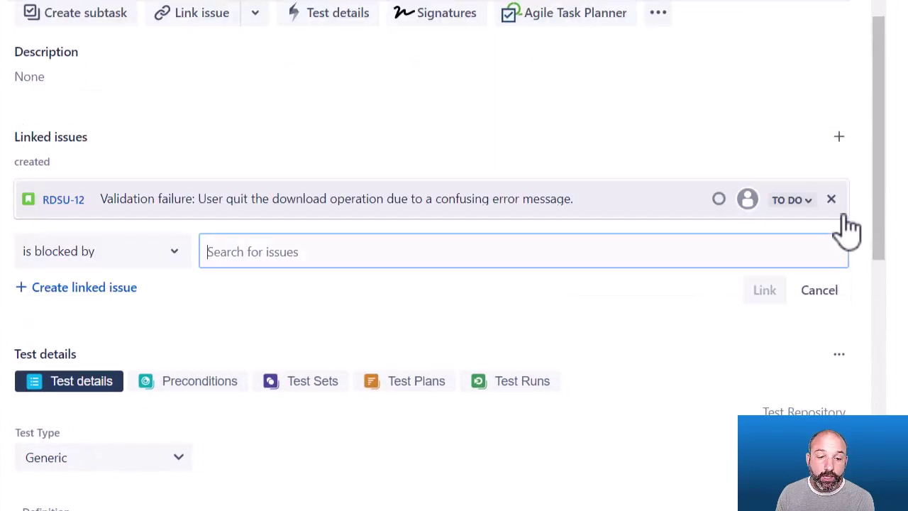
{"action": "left_click", "coordinate": [165, 259]}
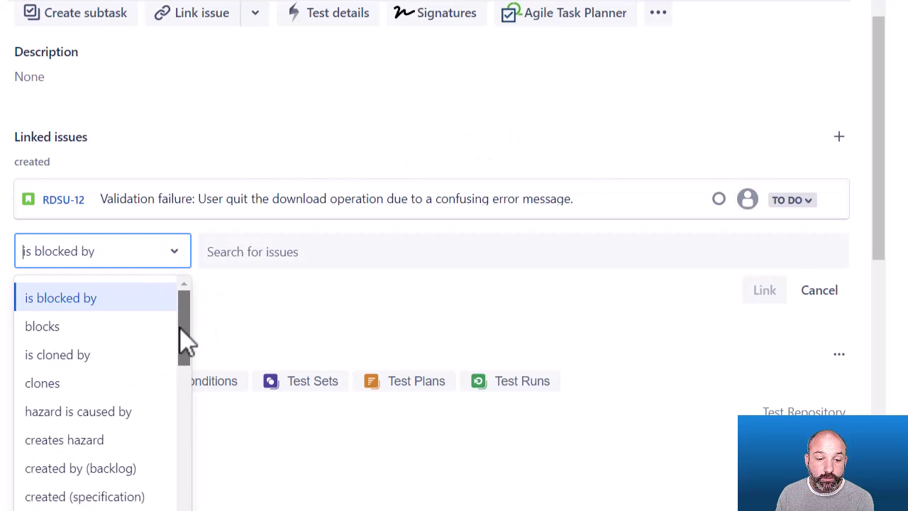
{"action": "left_click_drag", "start_coordinate": [189, 345], "coordinate": [203, 495]}
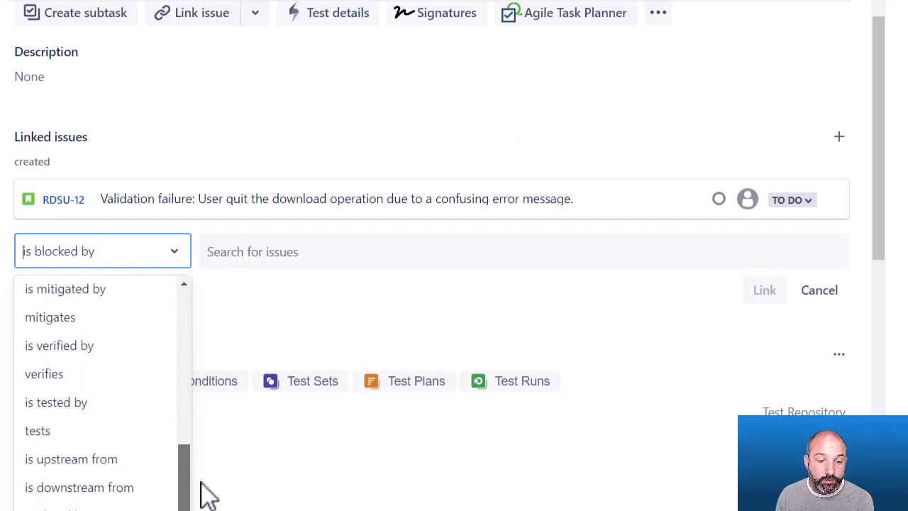
{"action": "left_click", "coordinate": [90, 434]}
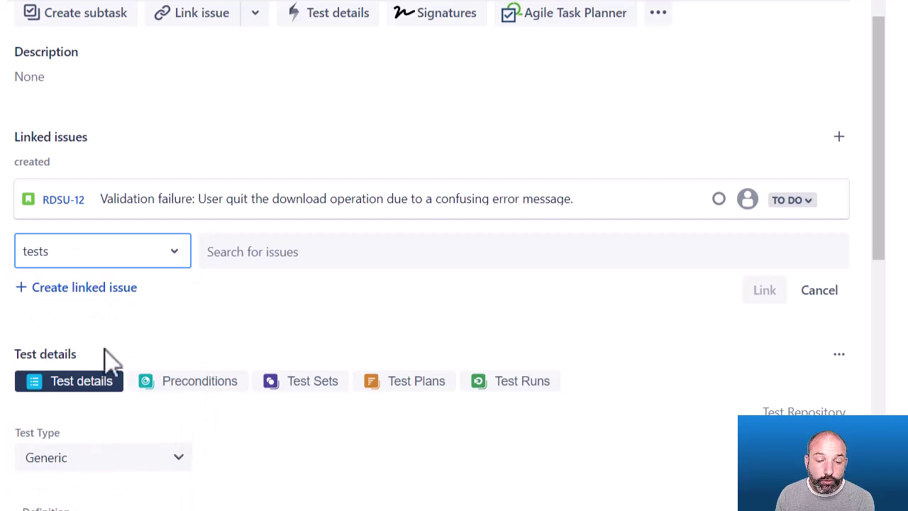
{"action": "left_click", "coordinate": [259, 263]}
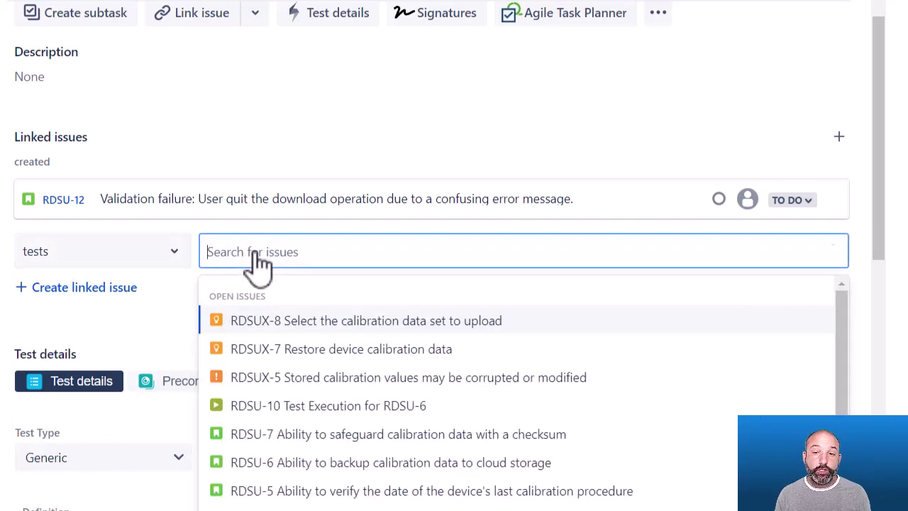